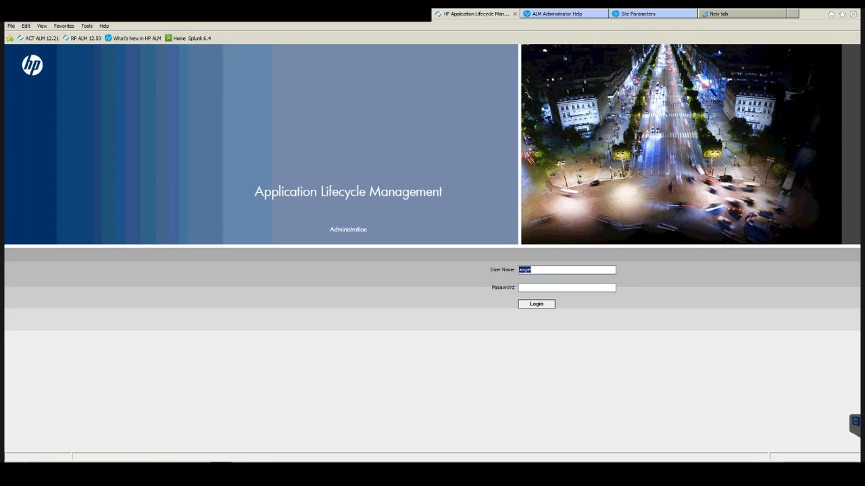
- Try to log in to Site Administration with the account password
key(Tab)
text(*****)
key(Return)
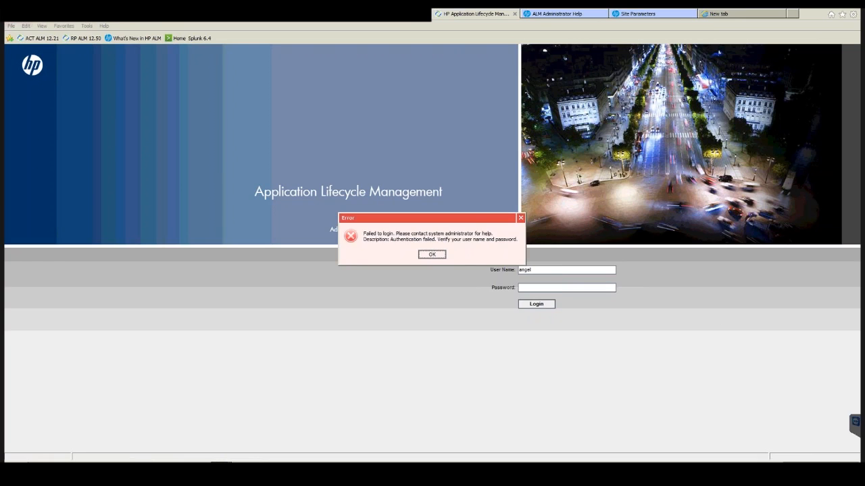
click(431, 254)
- Re-enter the account password and log in to Site Administration
click(545, 291)
text(*****)
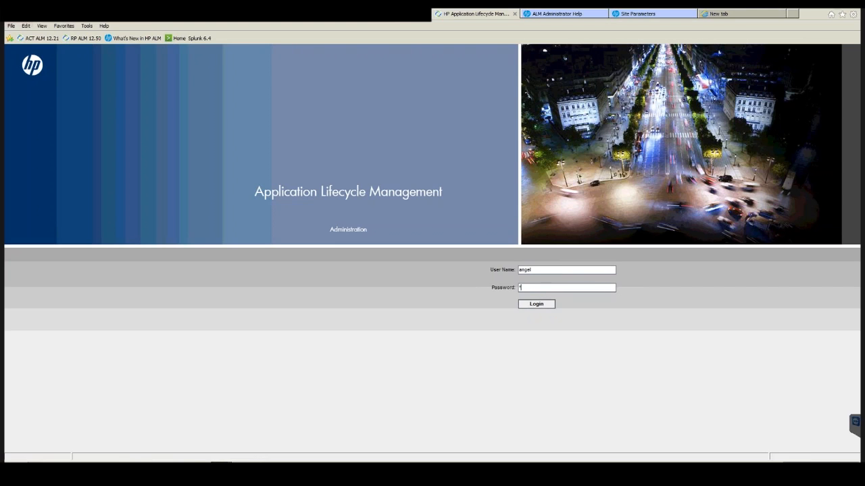
text(******)
key(Return)
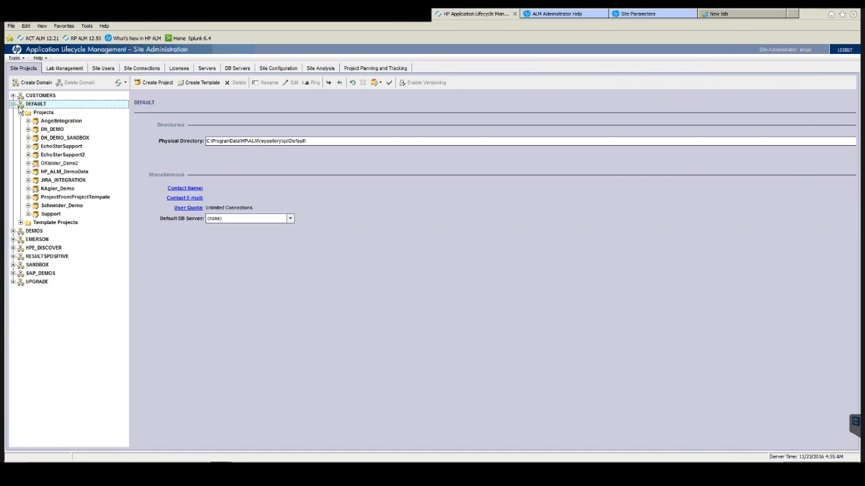
- Review the project details and project users of the AngelIntegration project in the DEFAULT domain
click(52, 121)
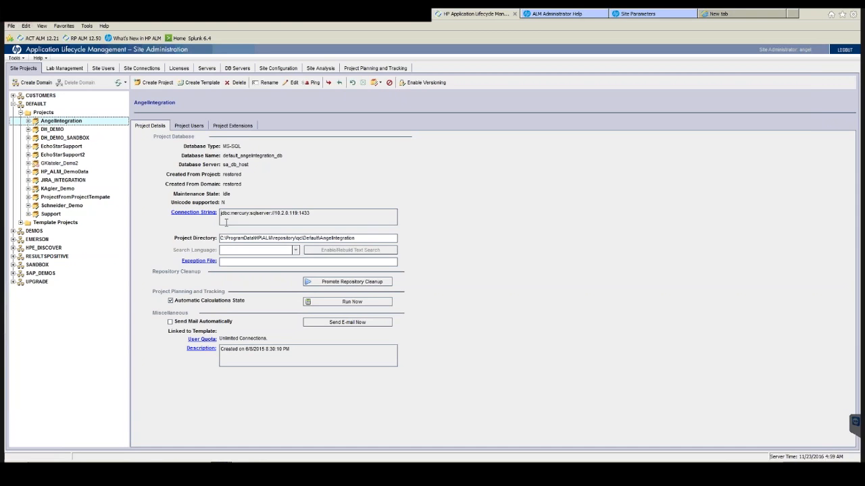
click(188, 126)
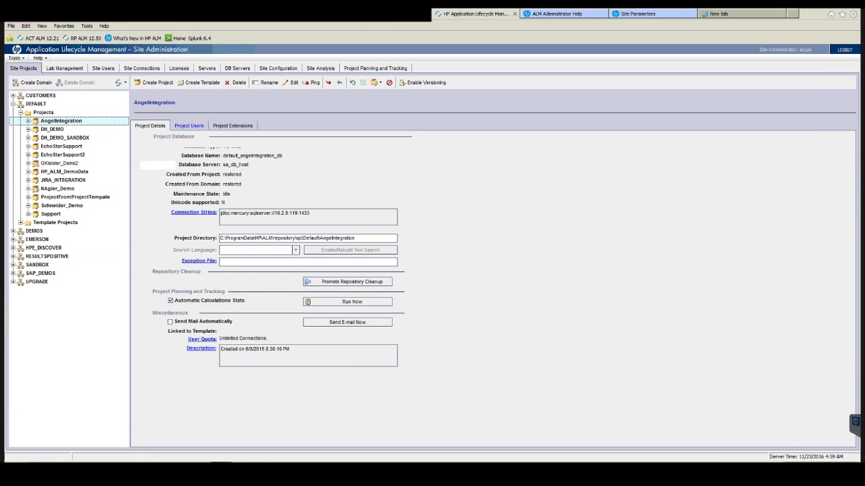
click(162, 127)
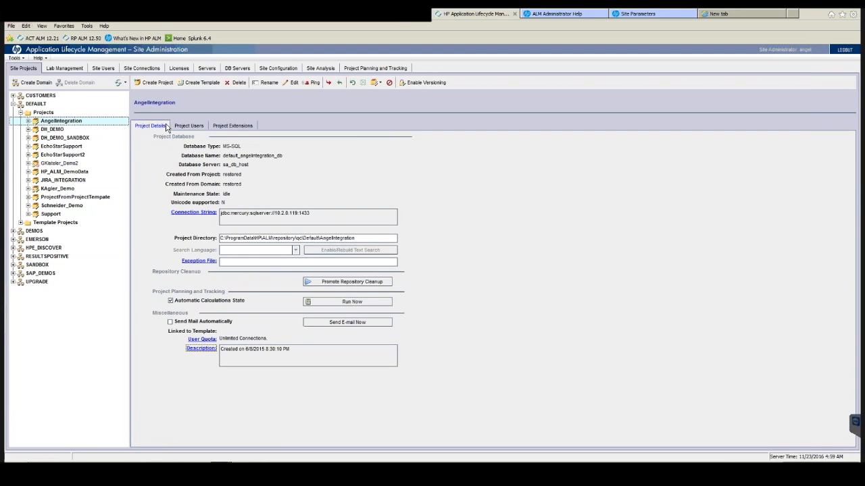
click(194, 128)
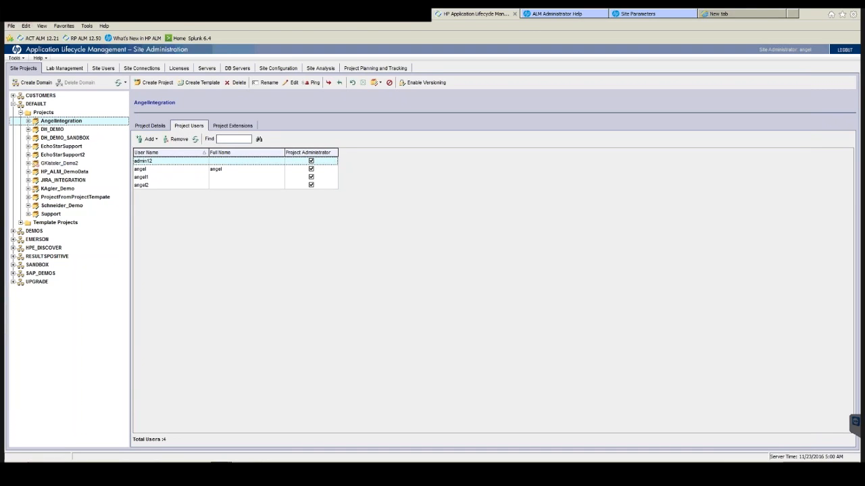
- Examine AngelIntegration's extensions and read the descriptions of the ALM Dev, Application Lifecycle Intelligence 2.9 and Enterprise Integration for SAP extensions available to enable
click(233, 125)
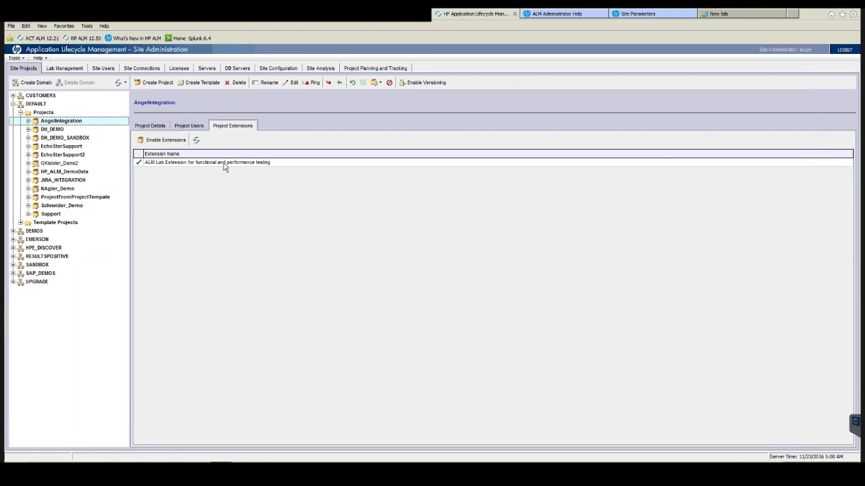
click(163, 141)
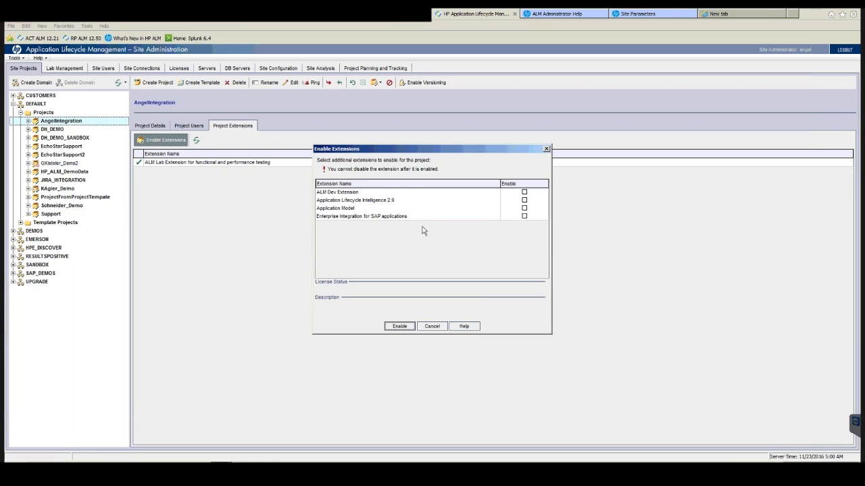
click(340, 194)
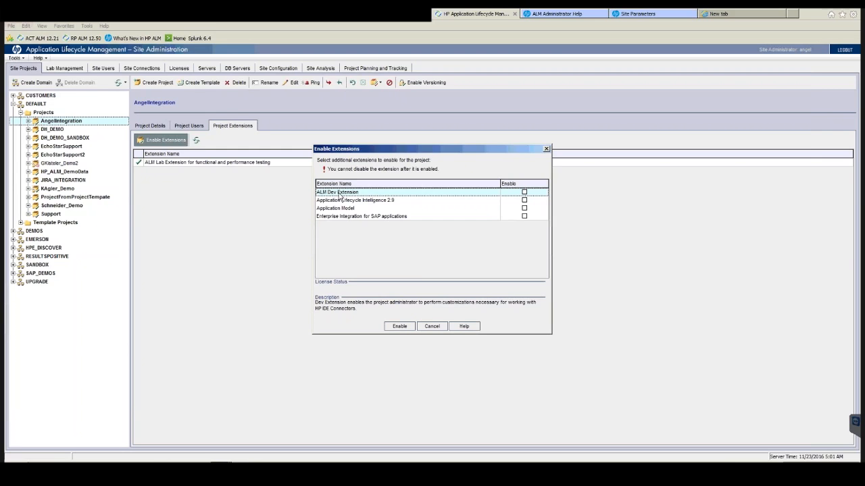
click(350, 202)
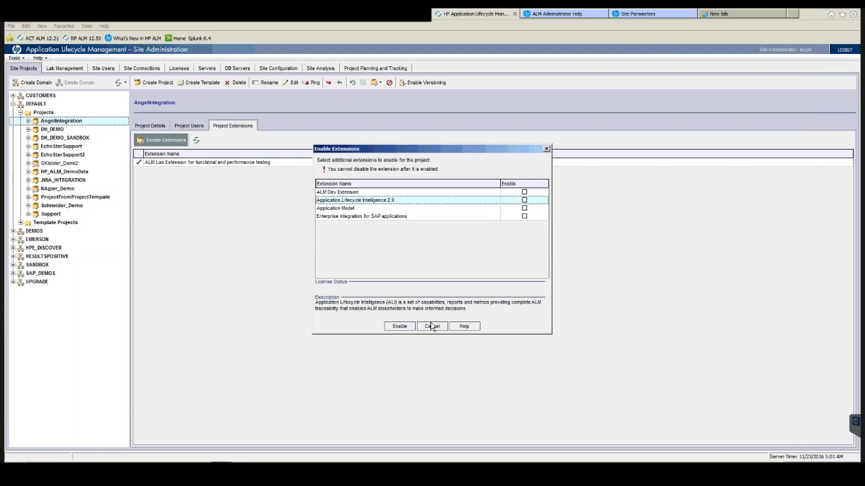
click(364, 217)
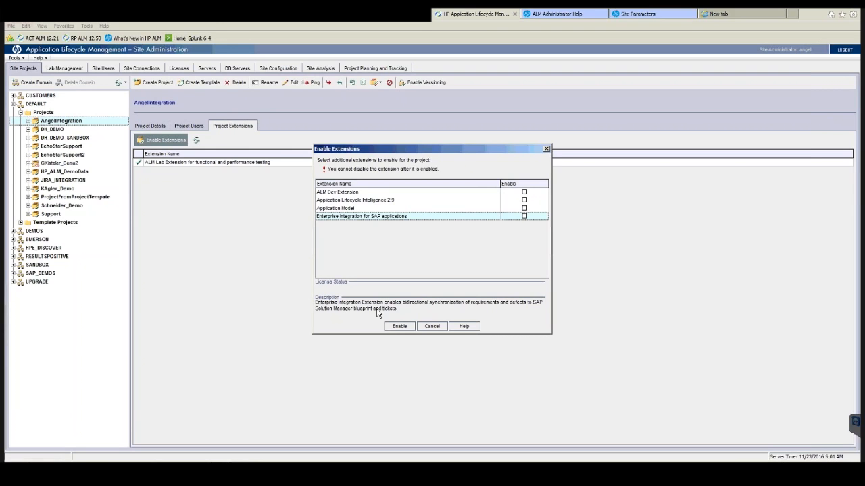
click(431, 327)
click(251, 165)
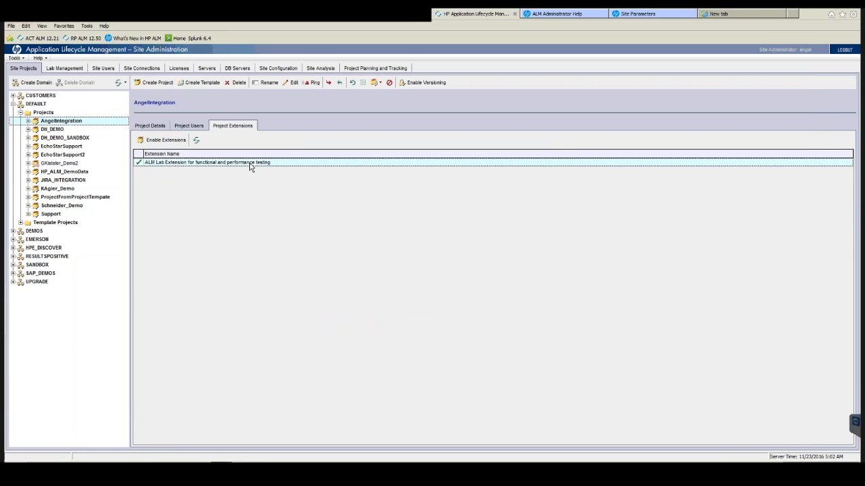
- Expand LAB_PROJECT in Lab Management and review its details and lab management users
click(65, 72)
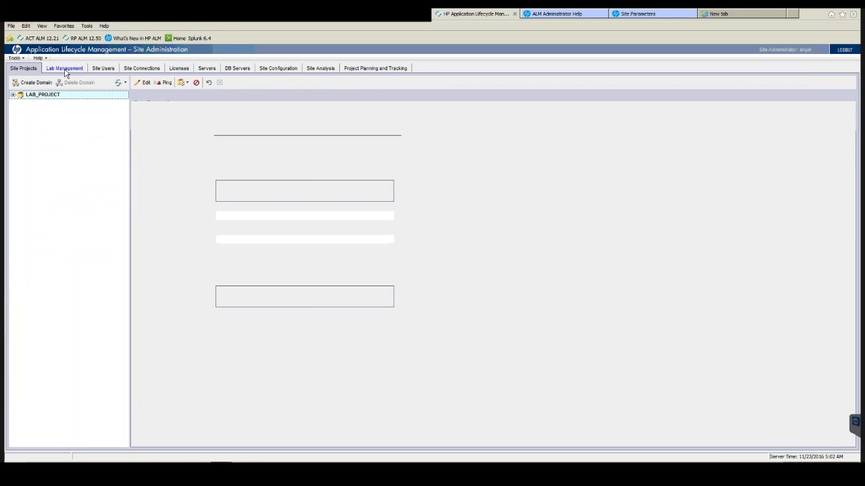
click(13, 94)
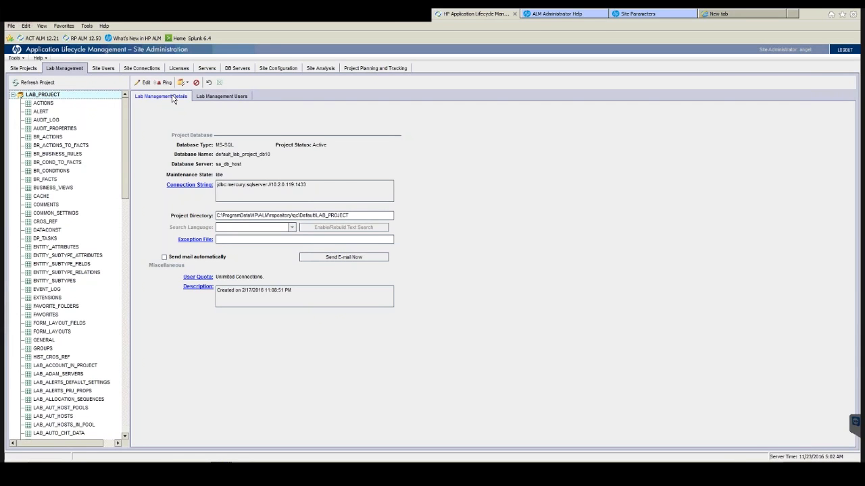
click(224, 96)
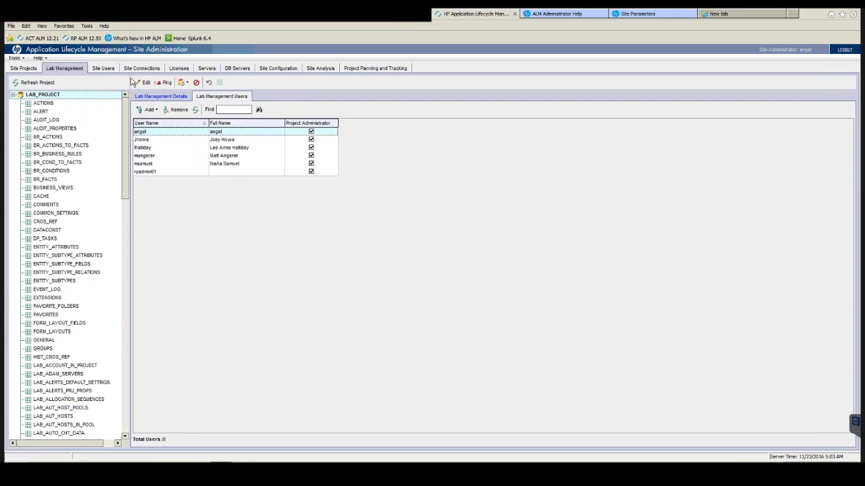
- Review the site users list and the user details and assigned projects of the admin account
click(107, 70)
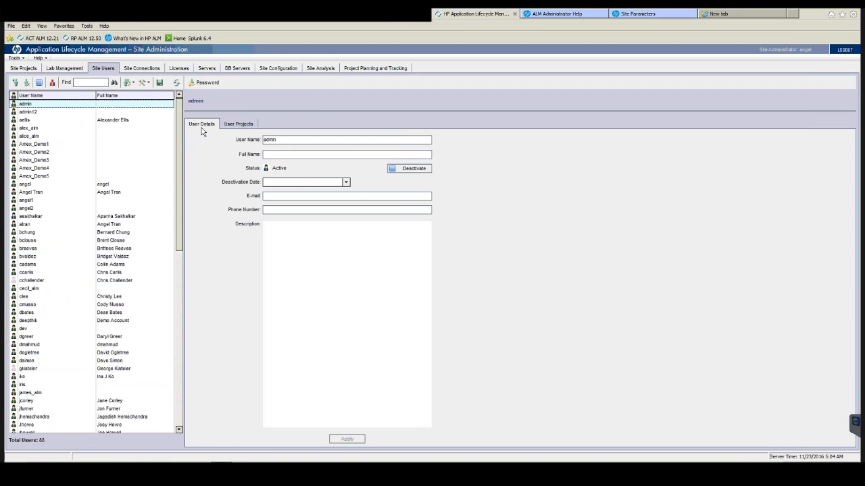
click(243, 125)
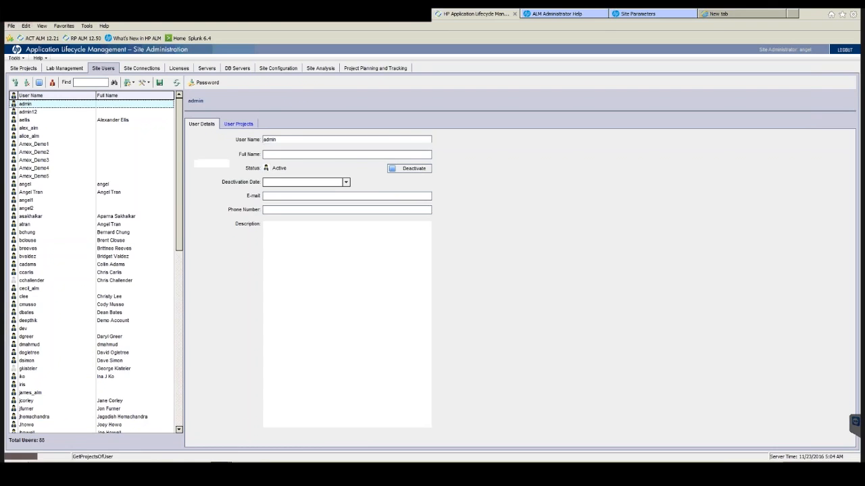
click(210, 159)
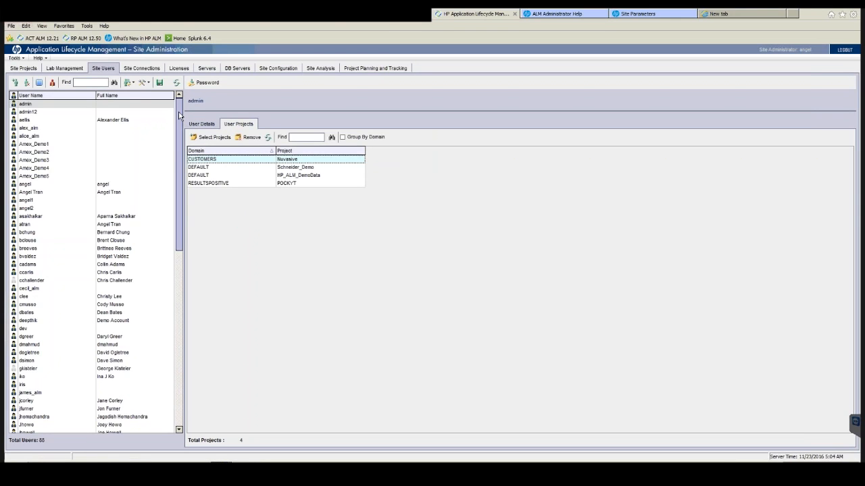
scroll(182, 174, down, 5)
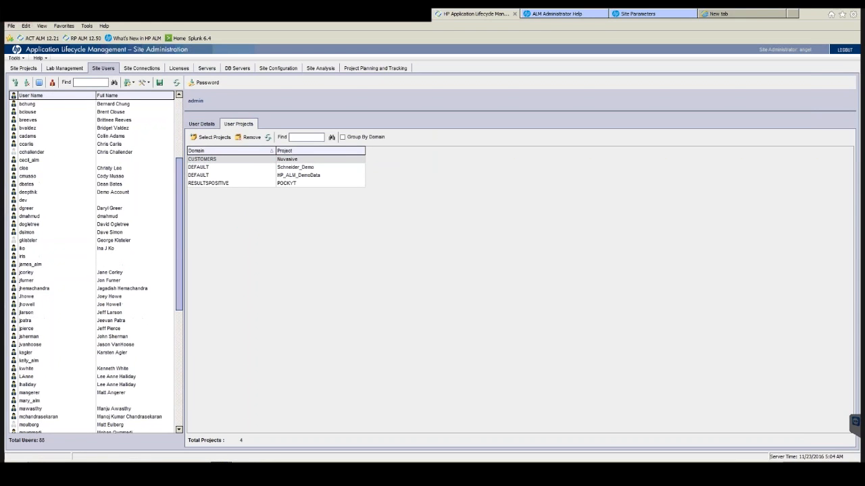
scroll(176, 135, up, 5)
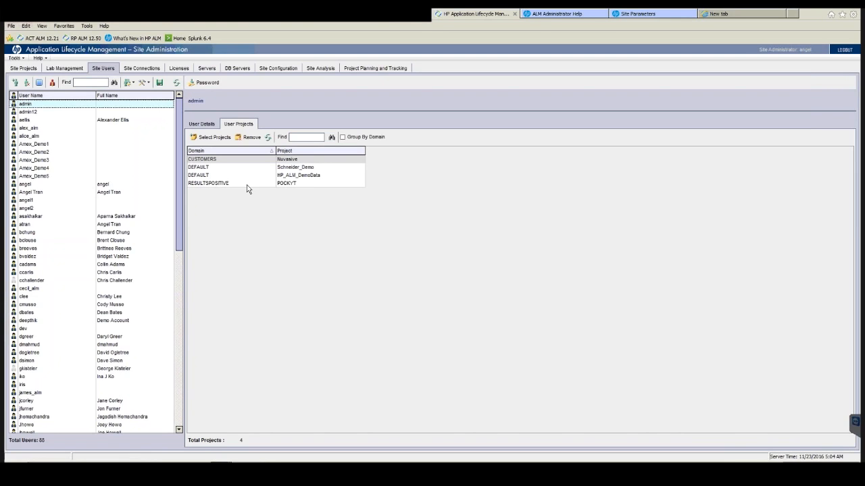
- Check the active site connections and view the License Usage line chart in Site Analysis
click(141, 68)
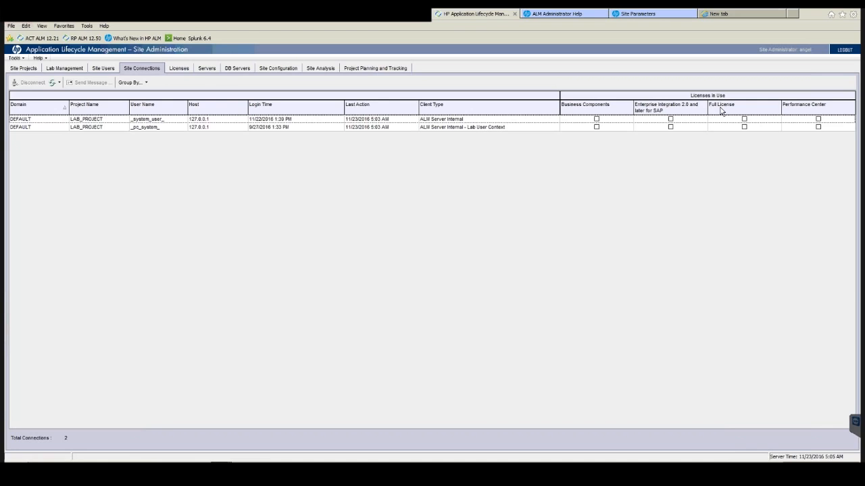
click(708, 127)
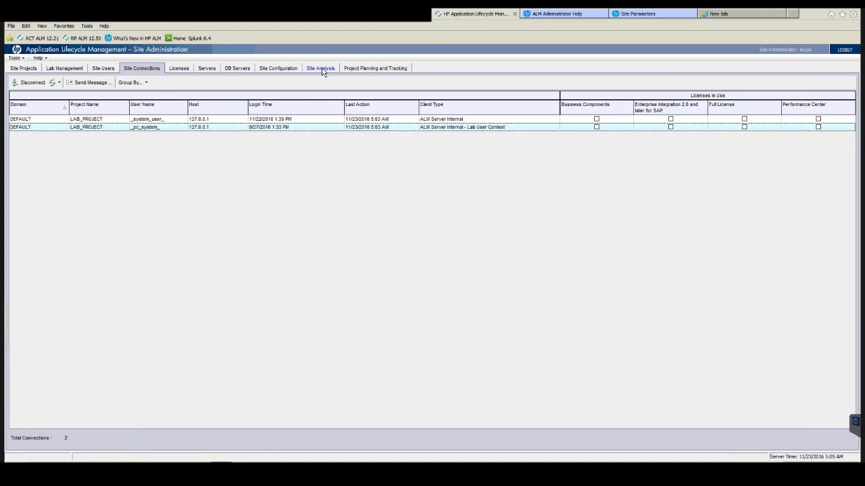
click(322, 69)
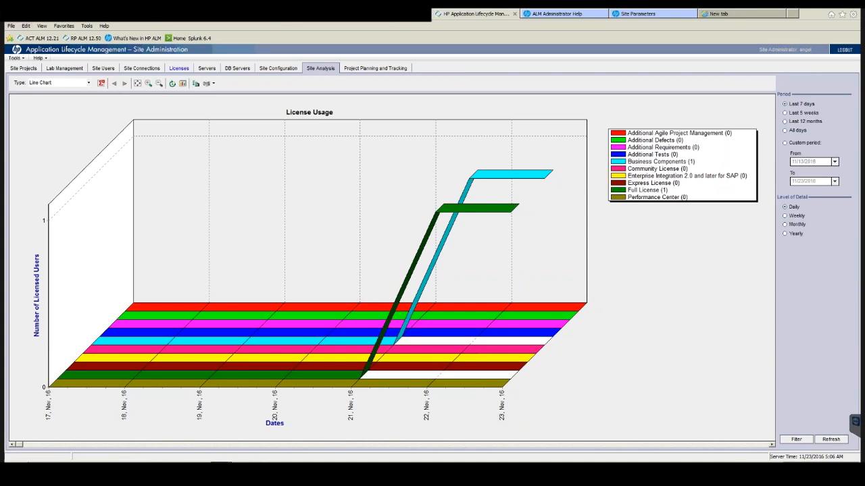
- Review the site's license status, named licenses and license assignments, selecting the DEFAULT domain
click(179, 68)
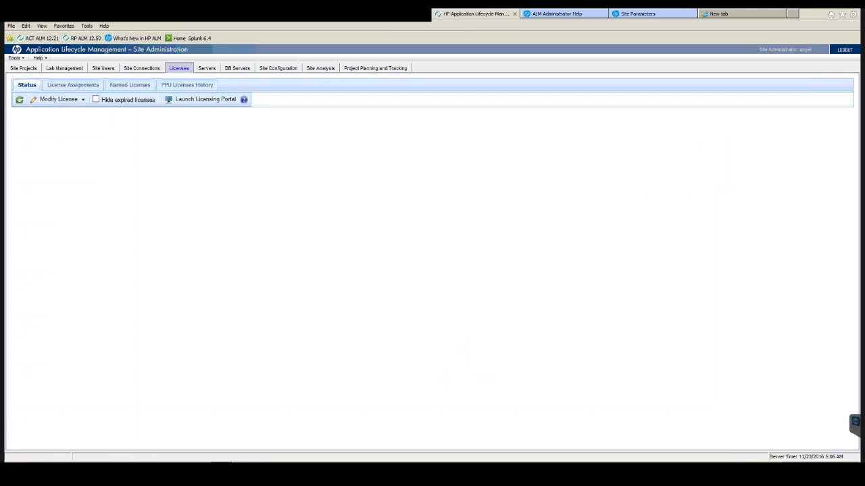
click(116, 87)
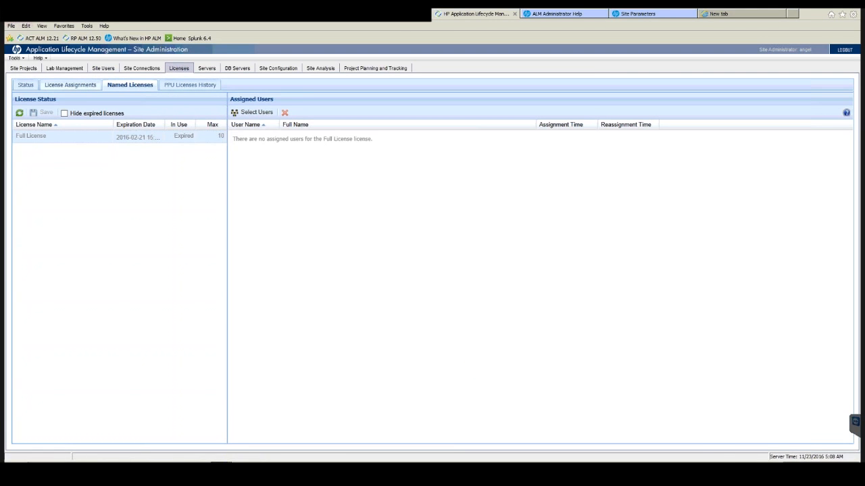
click(96, 85)
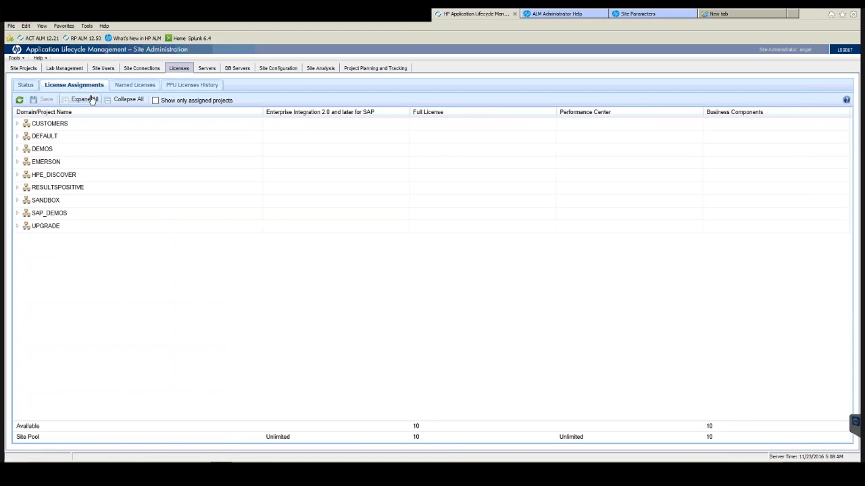
click(53, 140)
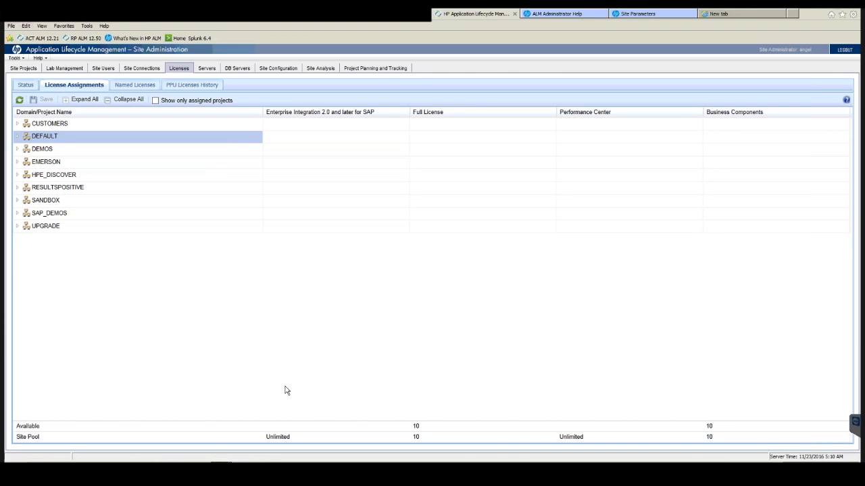
- Examine the listed server's log file settings and the level choices for its client log, leaving the Log Level dialog without saving
click(208, 70)
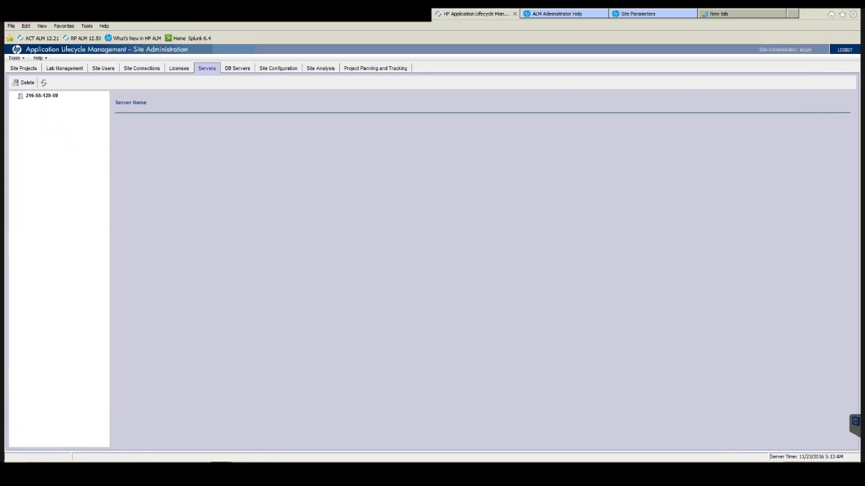
click(45, 98)
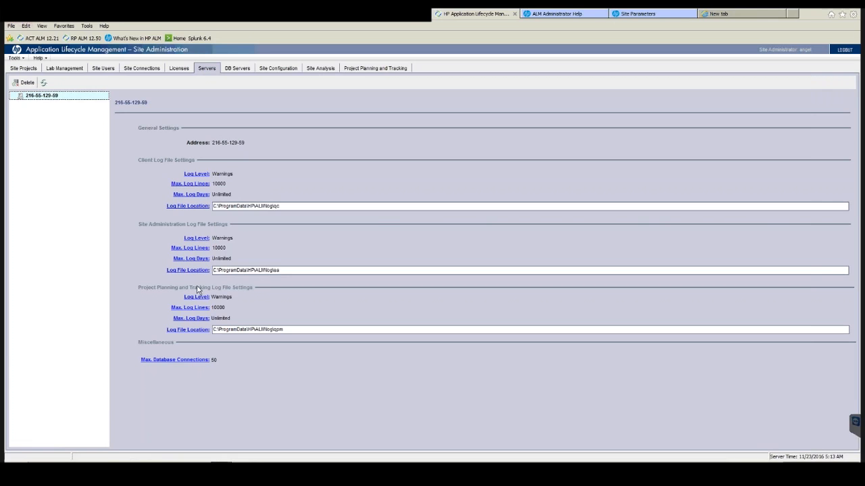
click(202, 176)
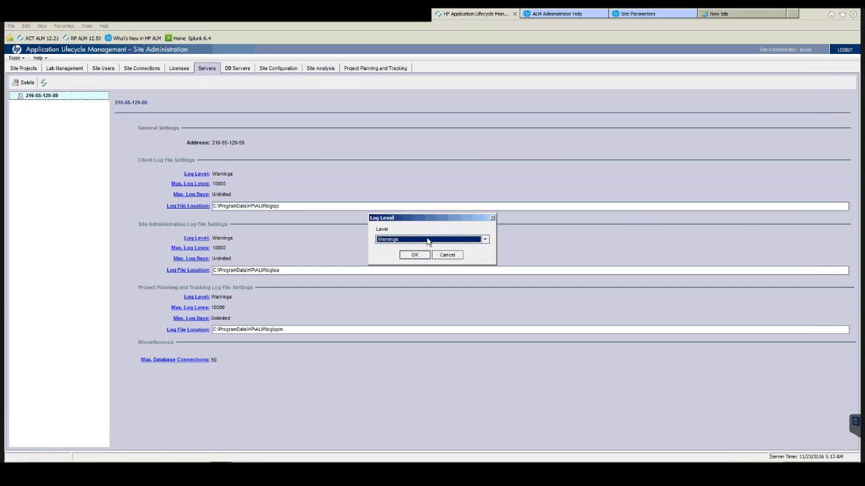
click(422, 243)
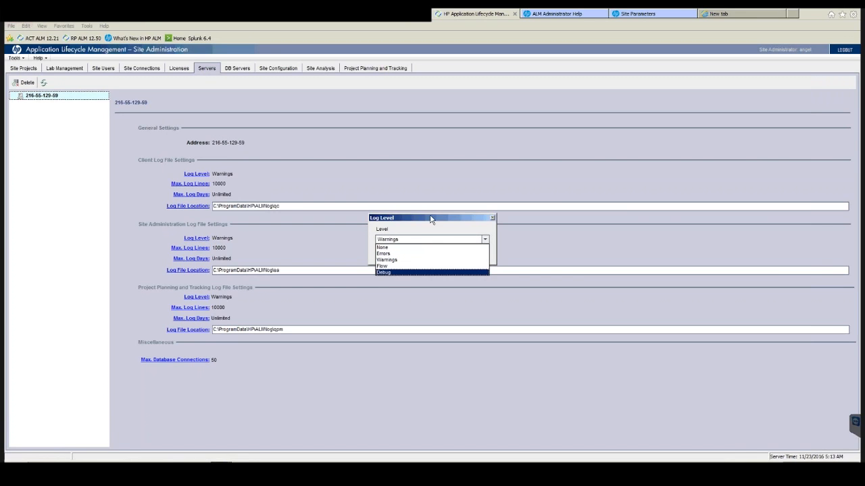
click(429, 227)
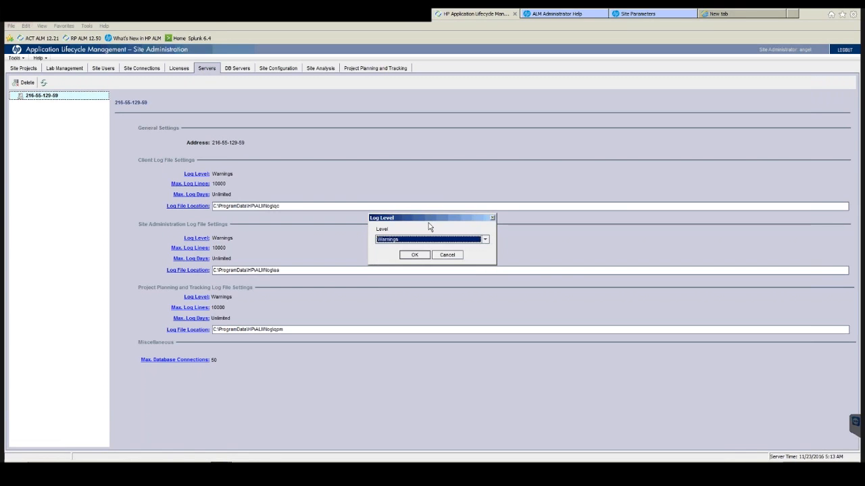
click(450, 256)
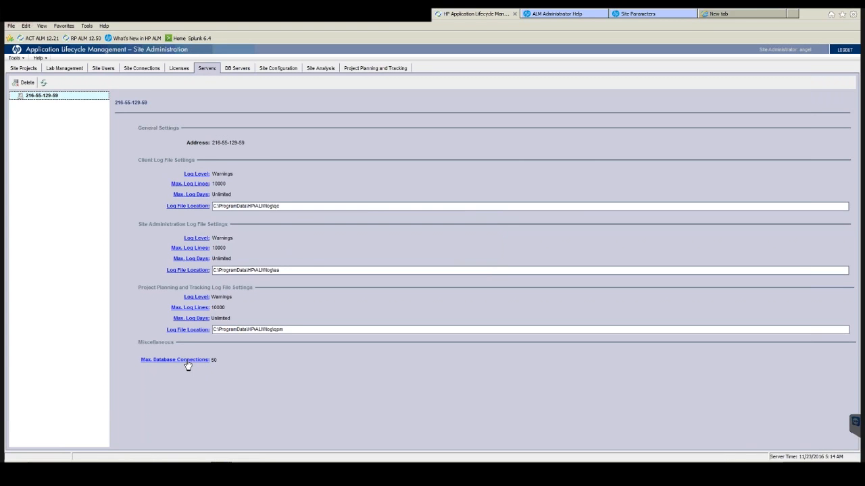
- Compare the connection, administrator and text search settings of the sa_db_host database server with those of the other listed database server
click(242, 69)
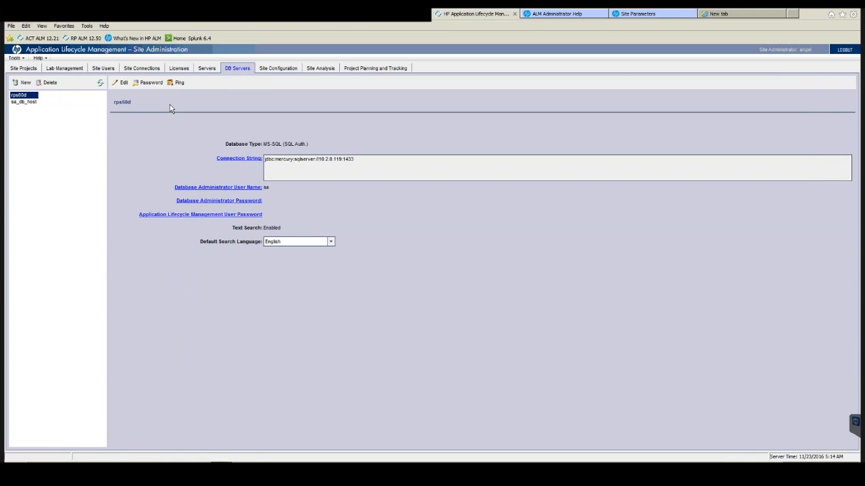
click(208, 69)
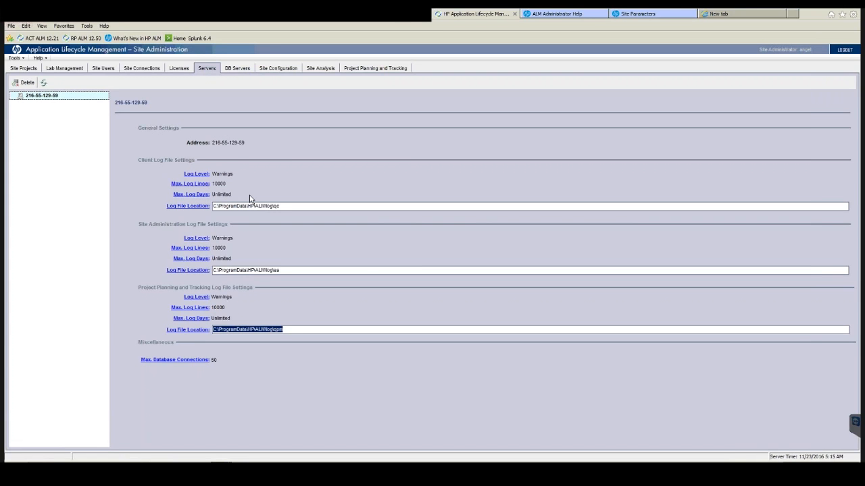
click(237, 67)
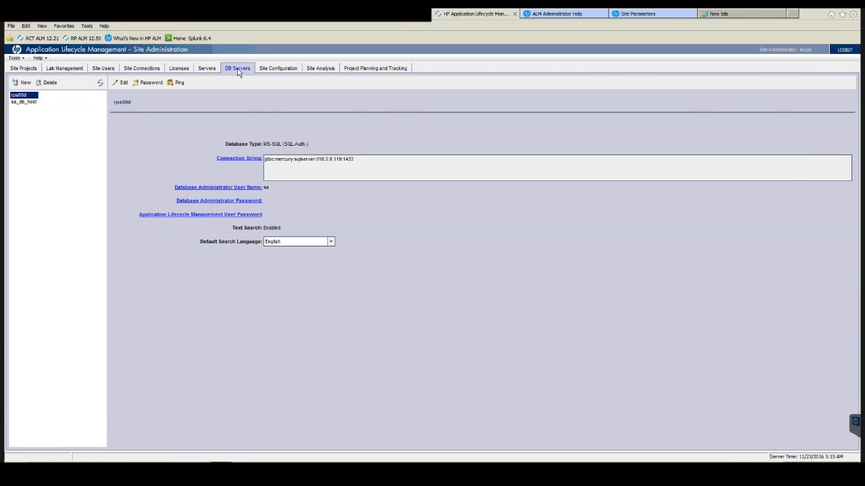
click(29, 103)
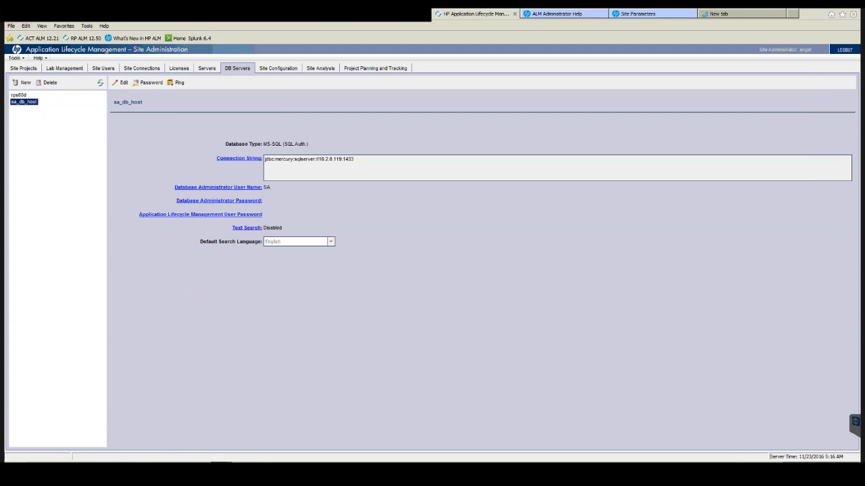
click(13, 96)
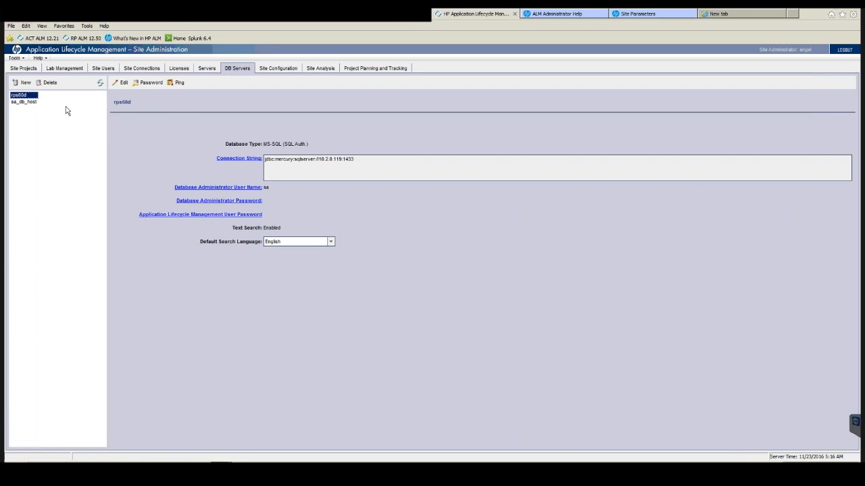
click(29, 104)
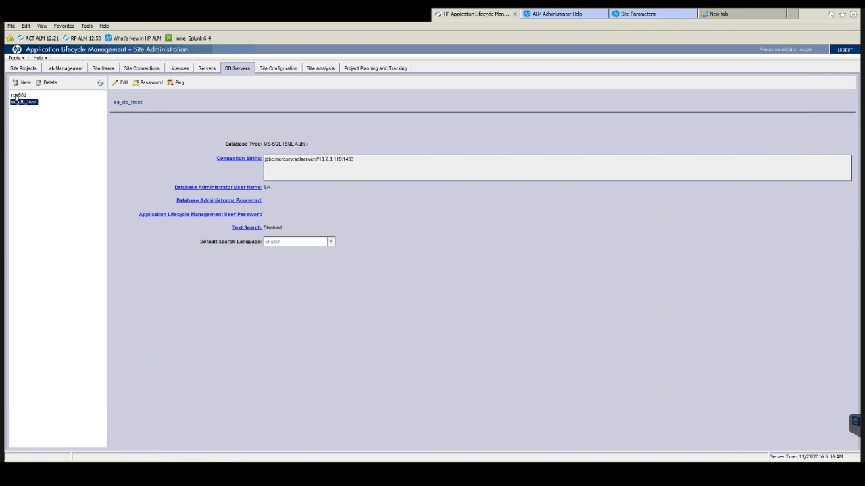
click(16, 96)
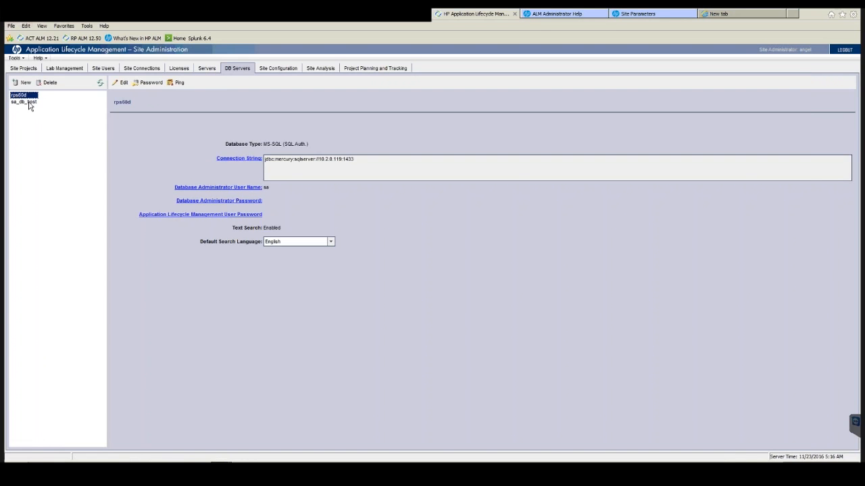
click(30, 103)
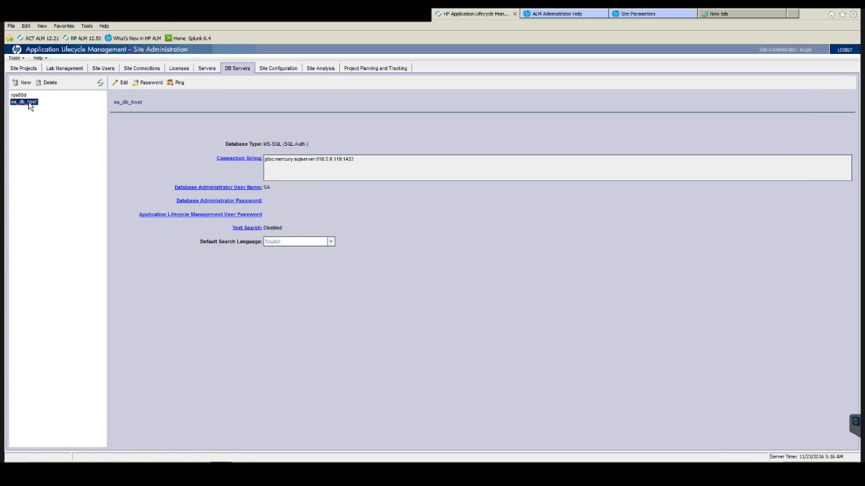
click(22, 96)
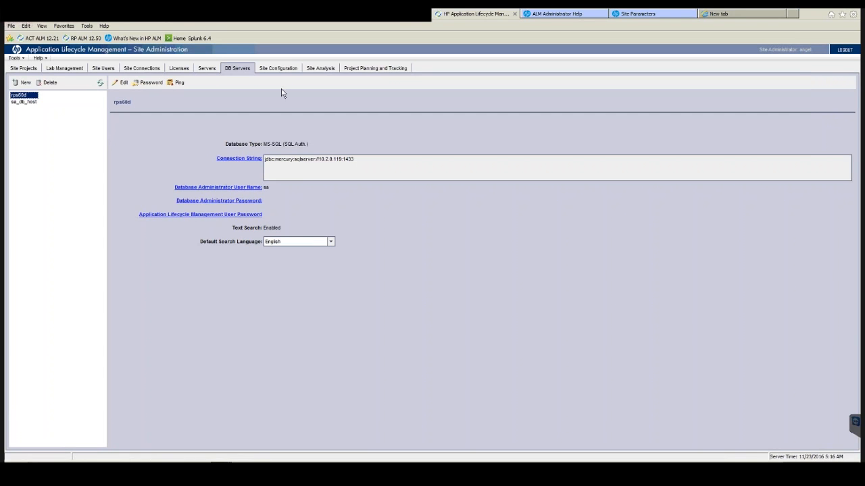
- Review the mail server and SMTP parameters in the site configuration, including MAIL_SERVER_PORT, SMTP_ADMIN_MAIL and SMTP_AUTHENTICATION
click(277, 69)
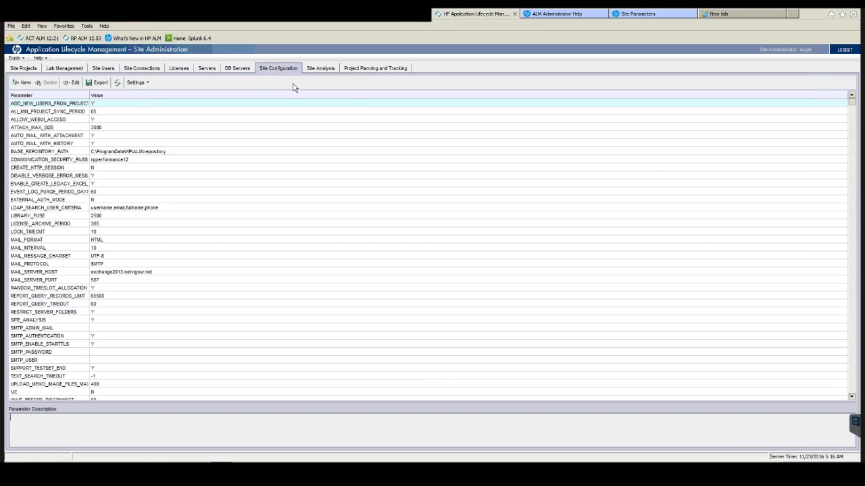
click(34, 280)
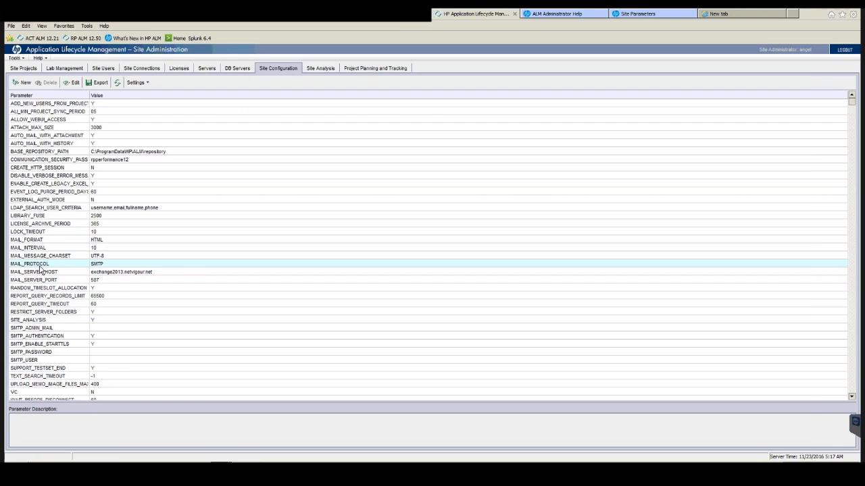
click(39, 274)
click(41, 280)
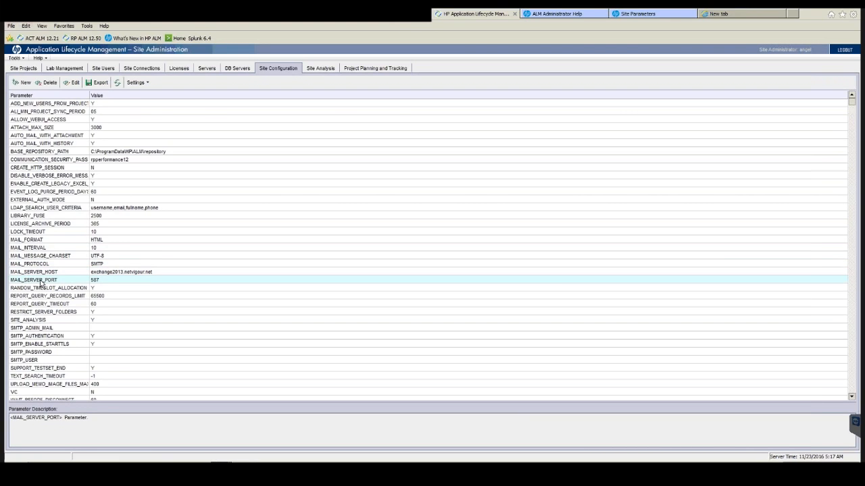
click(50, 330)
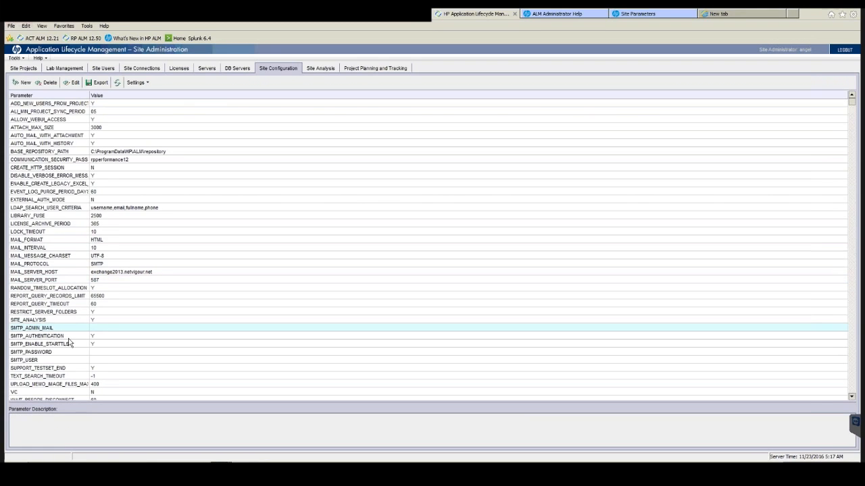
click(64, 338)
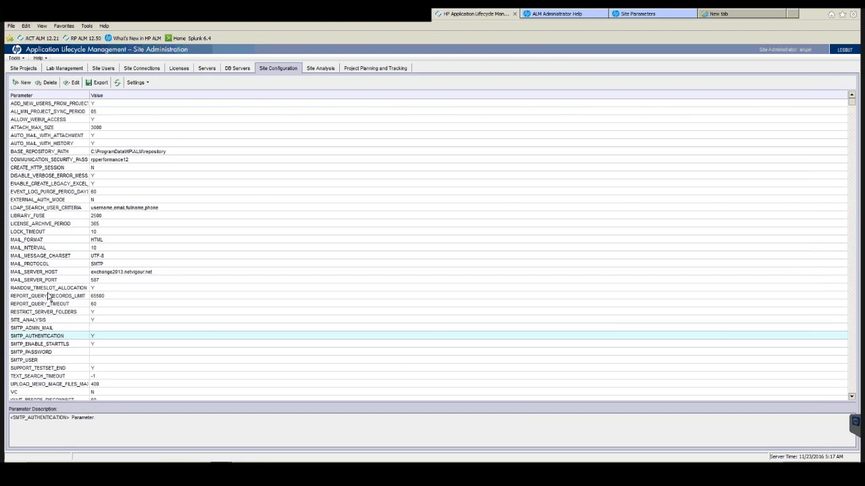
- Check the descriptions of the WEBUI_TEST_MANAGEMENT and ALLOW_WEBUI_ACCESS site parameters
click(851, 397)
click(851, 397)
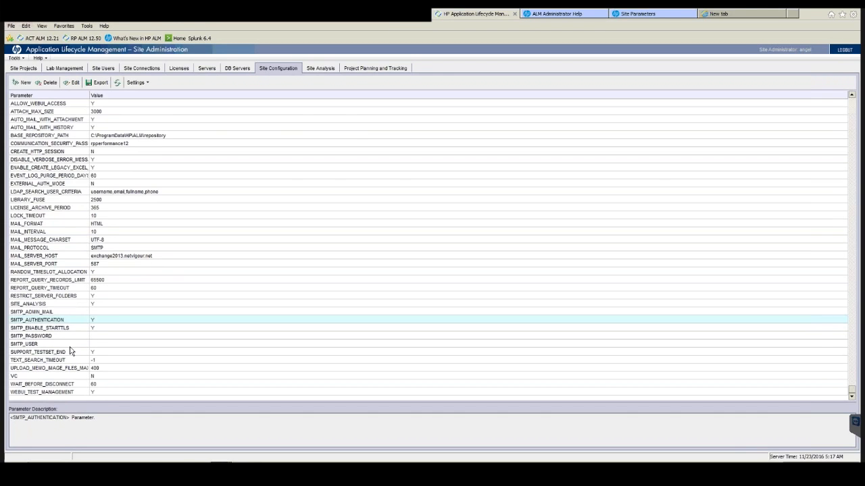
click(35, 393)
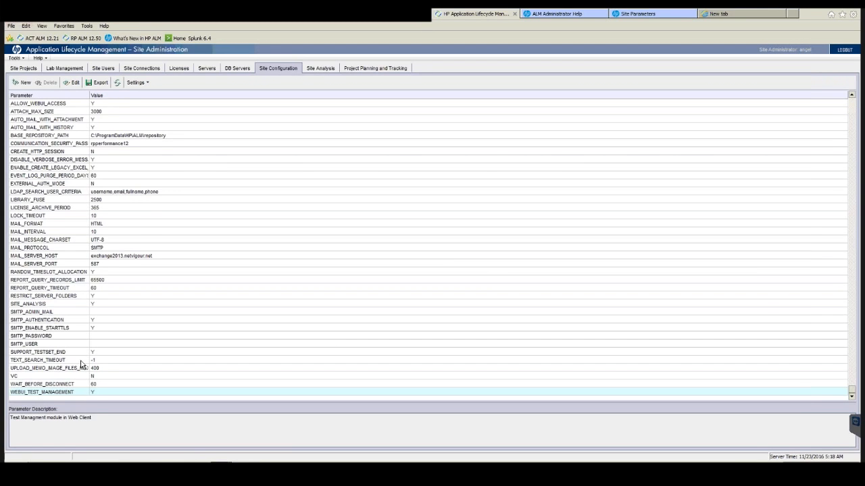
click(851, 122)
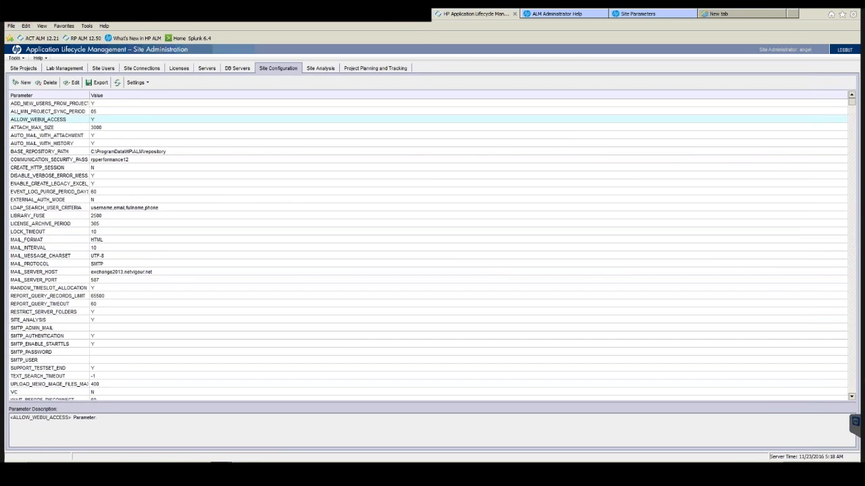
click(851, 399)
click(851, 398)
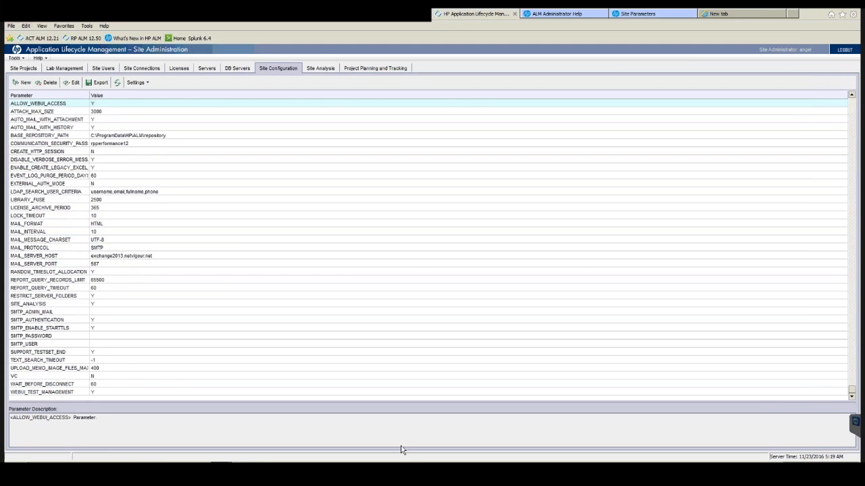
click(83, 393)
scroll(84, 394, up, 1)
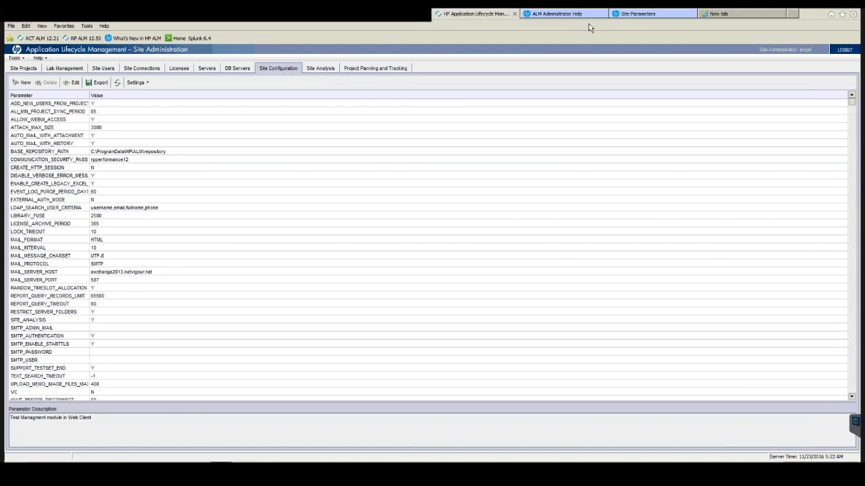
- Open the HP ALM Site Parameters reference list from the Site Parameters page of the ALM Help Center
click(633, 15)
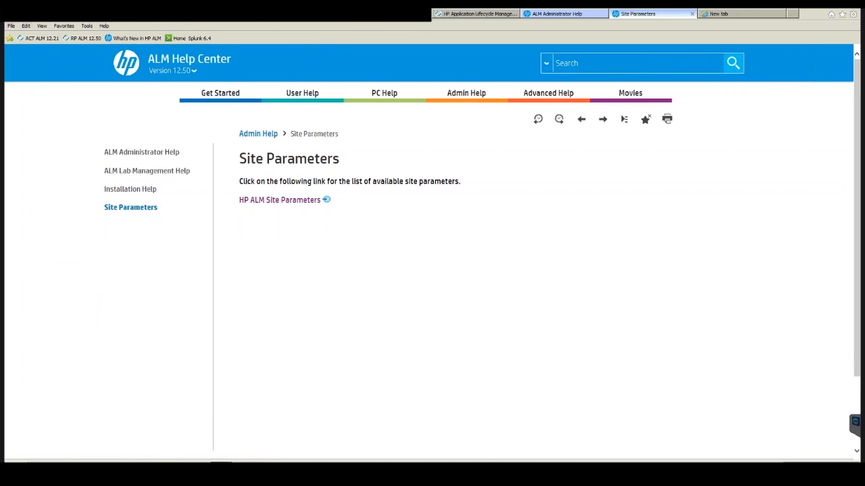
click(286, 200)
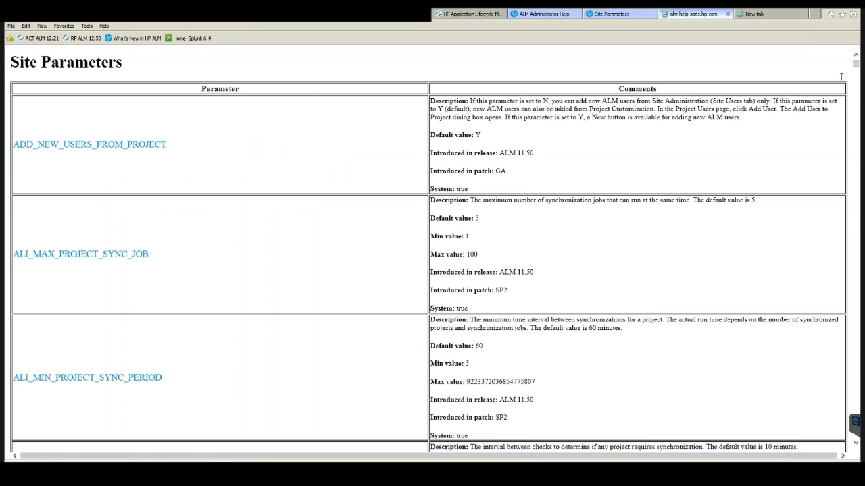
drag(856, 64, 856, 65)
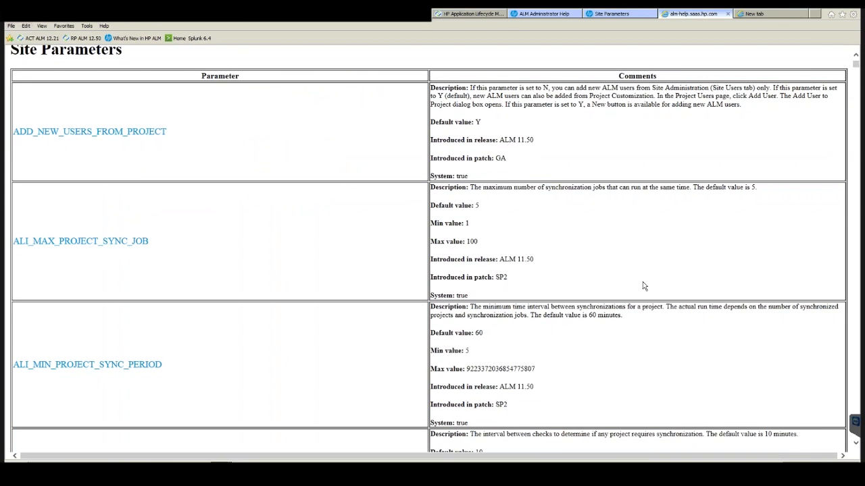
- Search the site parameters reference for "auto" to read the automatic logout and mail entries, and also for "excel"
key(ctrl+f)
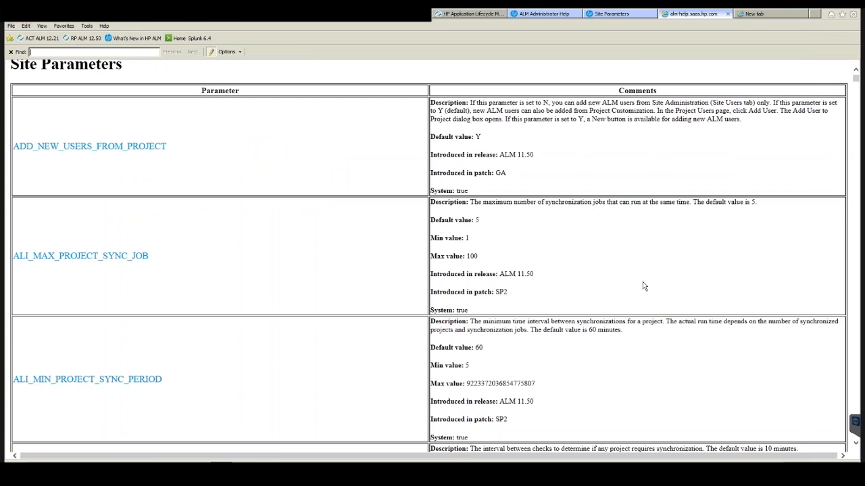
text(auto)
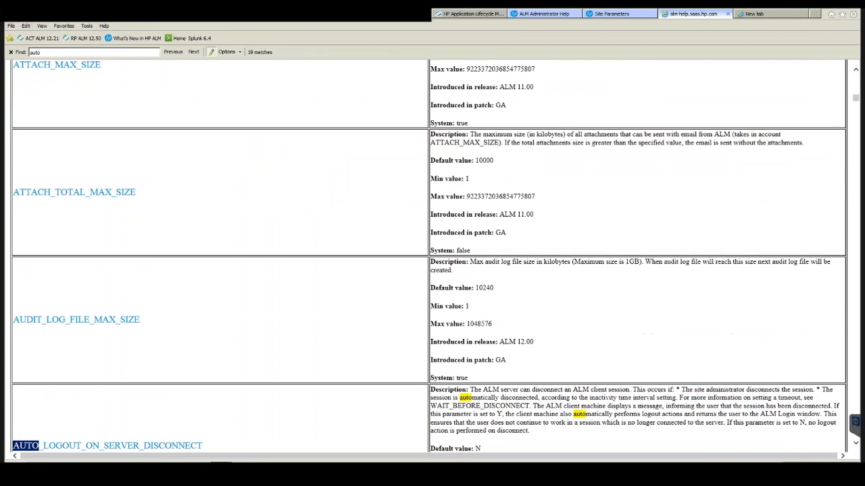
scroll(500, 301, down, 2)
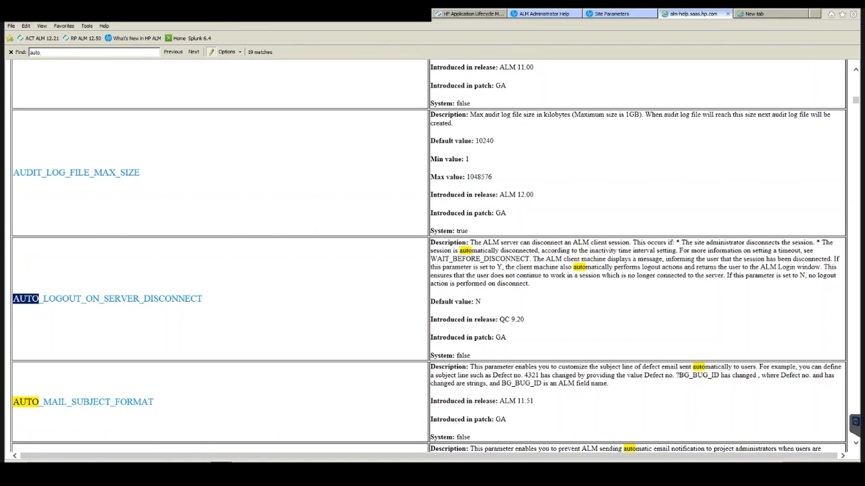
double_click(453, 302)
click(483, 289)
click(855, 443)
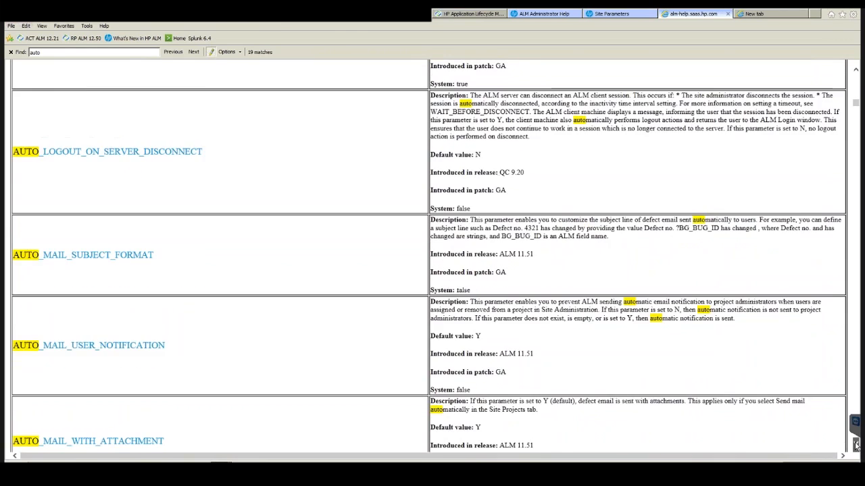
click(855, 444)
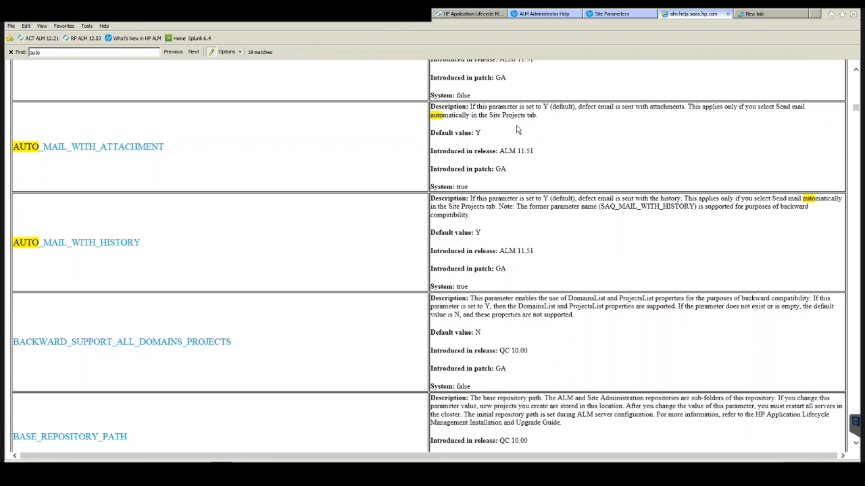
key(ctrl+f)
text(excel)
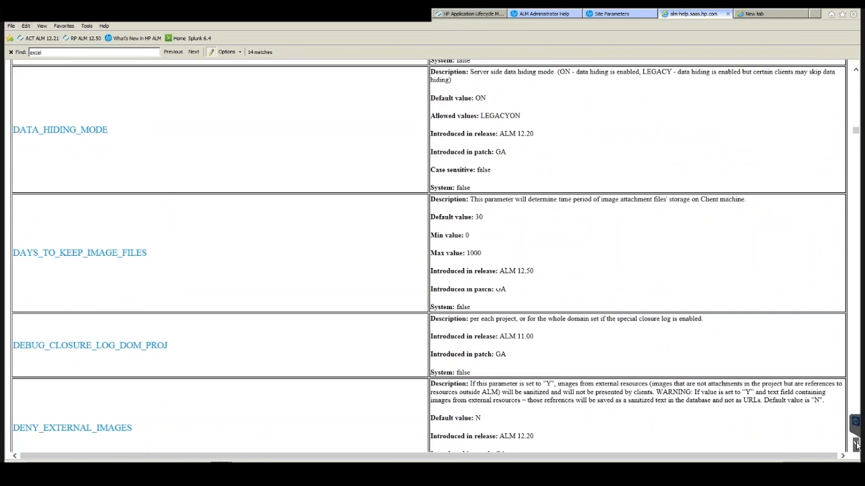
- Go to the ALM Help Center home page from the ALM Administrator Help and view the documentation versions offered
click(616, 14)
click(544, 14)
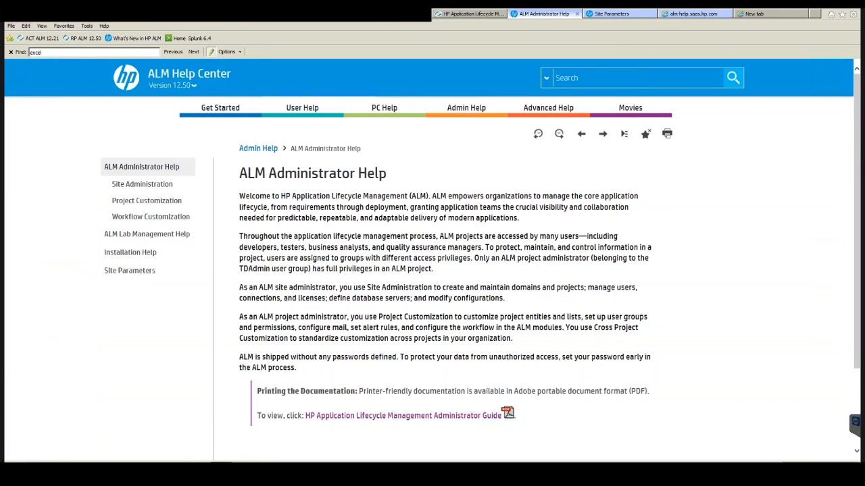
click(195, 87)
click(196, 89)
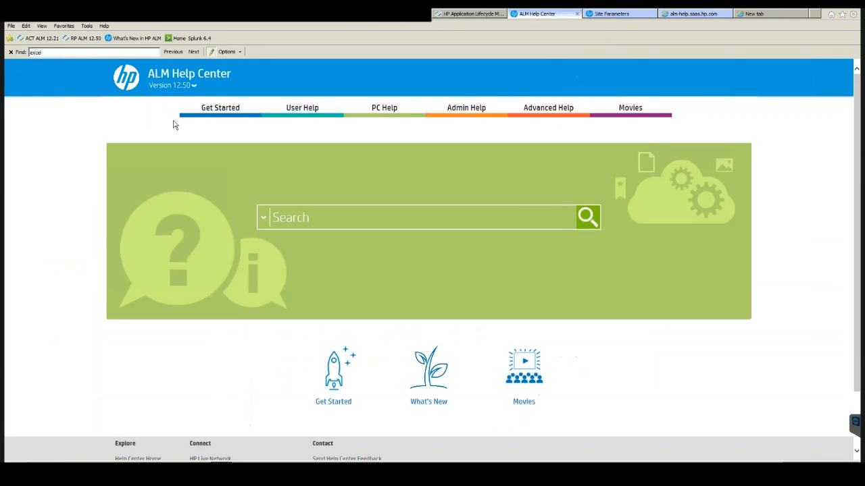
mouse_move(194, 88)
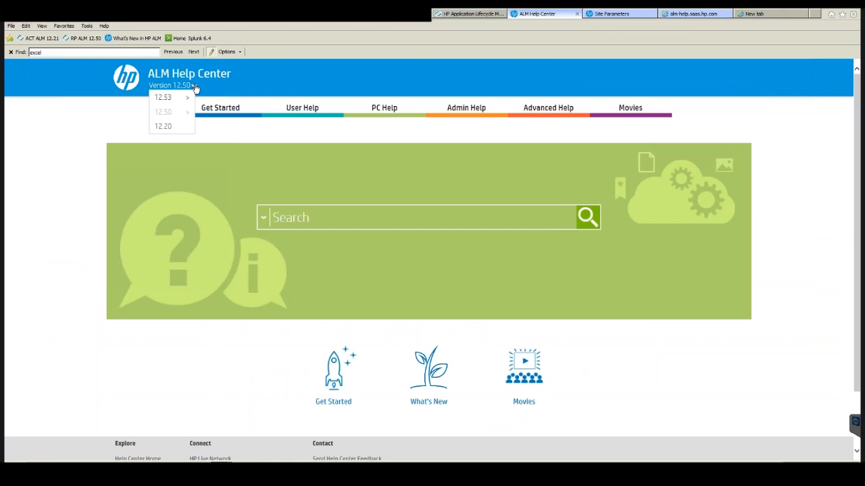
mouse_move(169, 103)
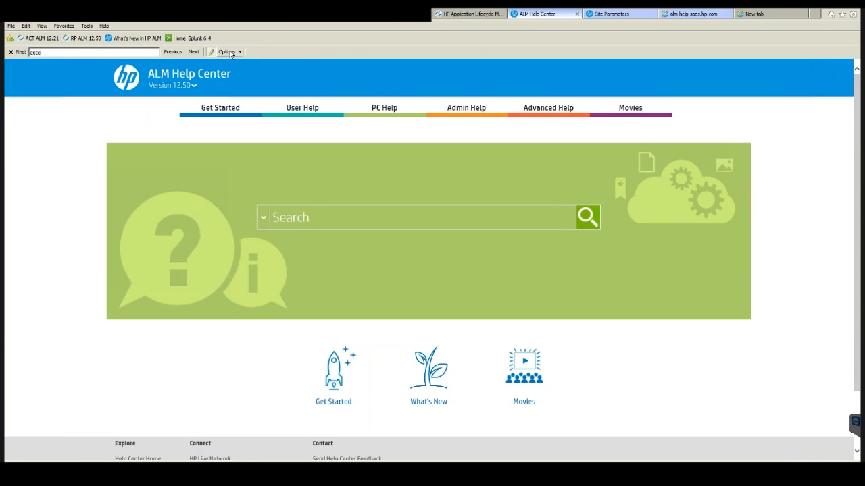
- Revisit the Site Parameters help page and its parameter reference, and return to the site configuration in HP ALM Site Administration
click(619, 15)
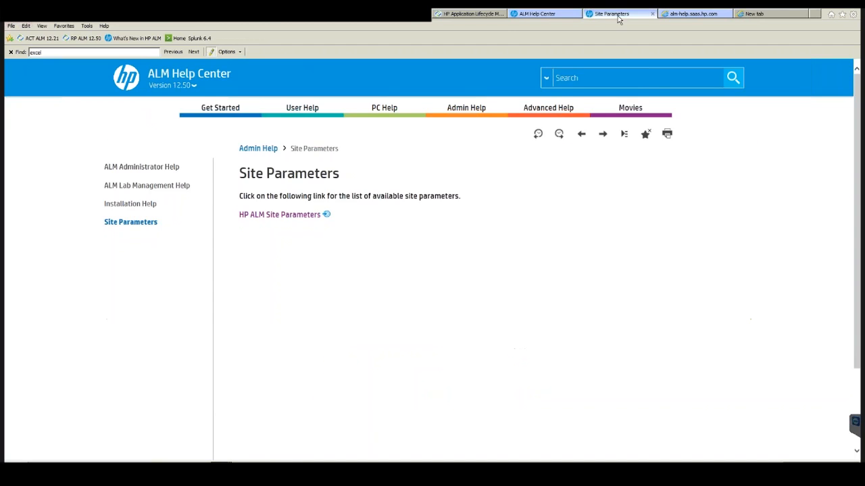
click(697, 12)
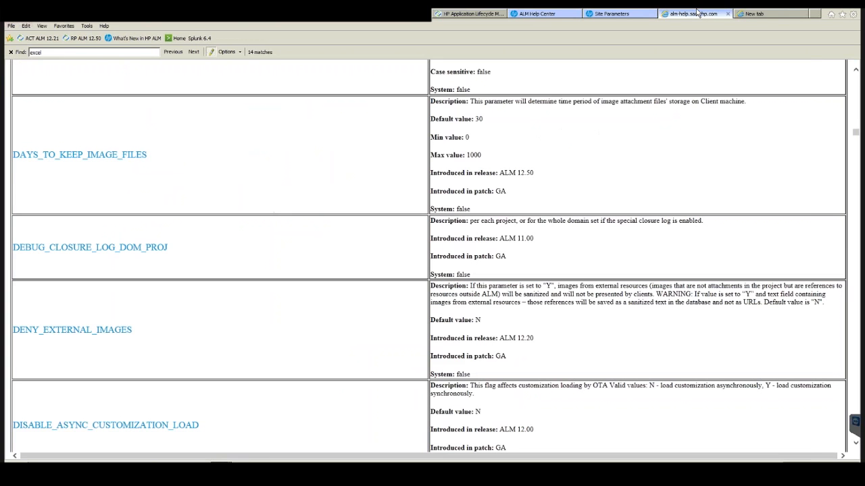
click(468, 15)
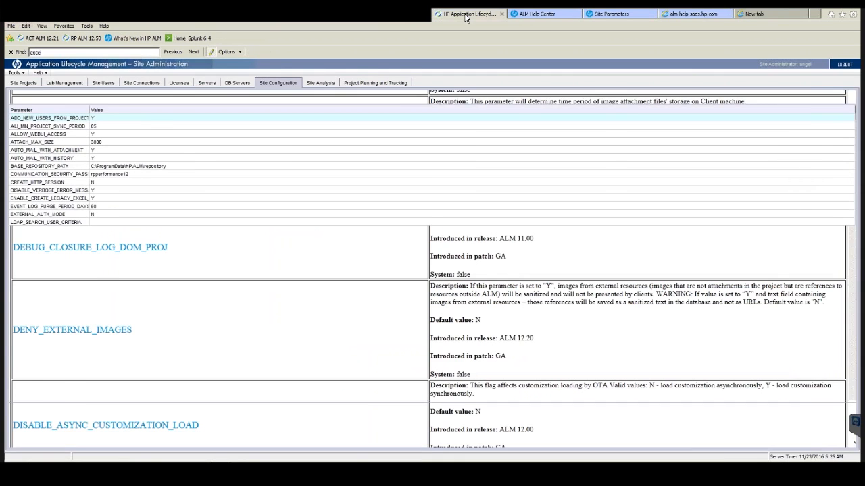
- View the license usage chart under Site Analysis, and the Project Planning and Tracking calculation settings
click(322, 85)
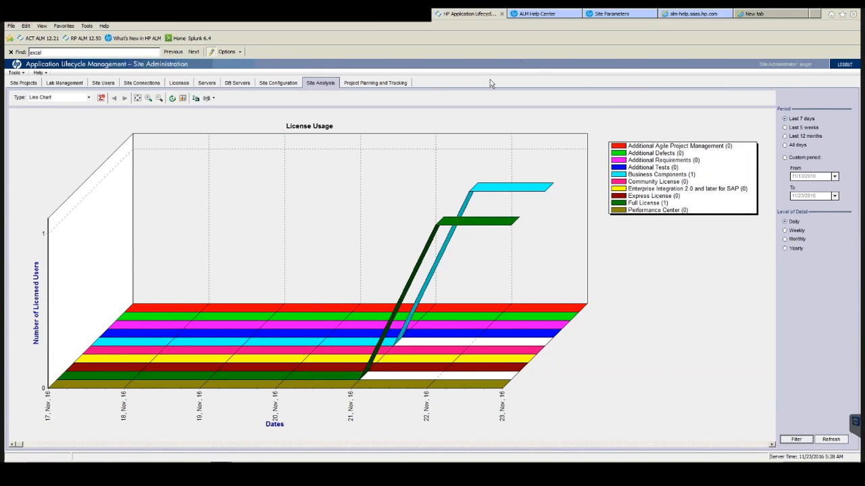
click(398, 80)
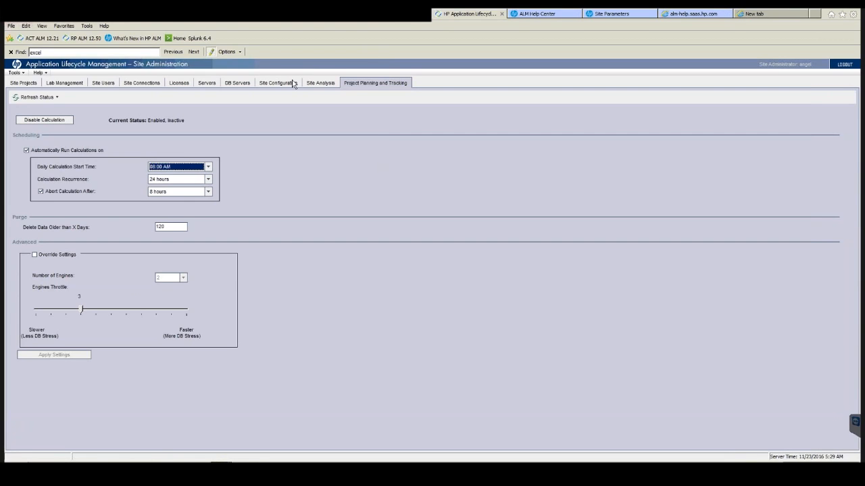
- Open the HP_ALM_DemoData project of the DEFAULT domain in HP ALM in a new browser tab and dismiss the welcome message
click(181, 14)
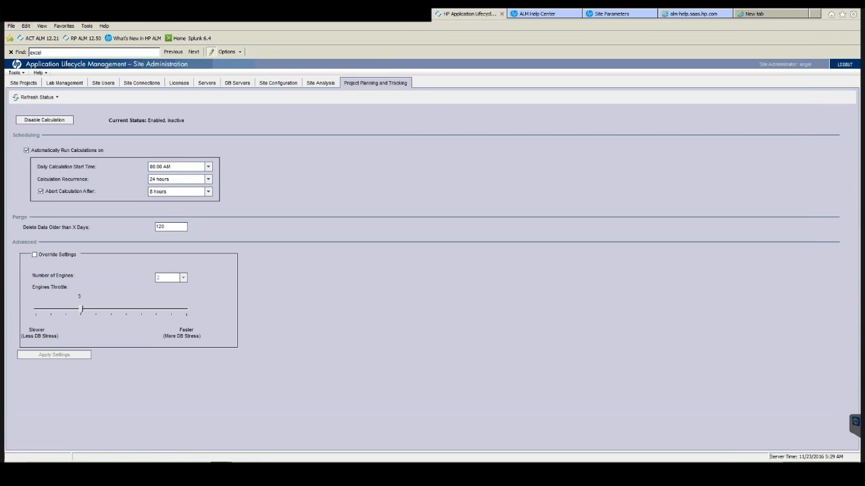
click(814, 14)
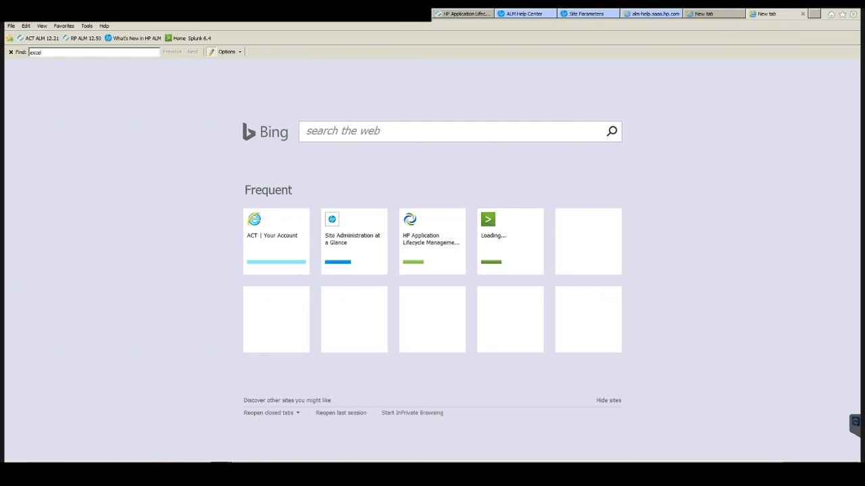
key(ctrl+v)
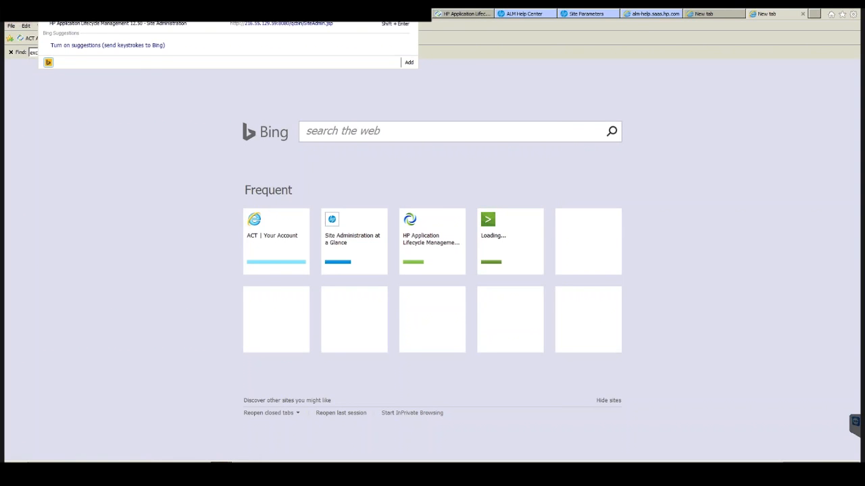
key(BackSpace)
key(Return)
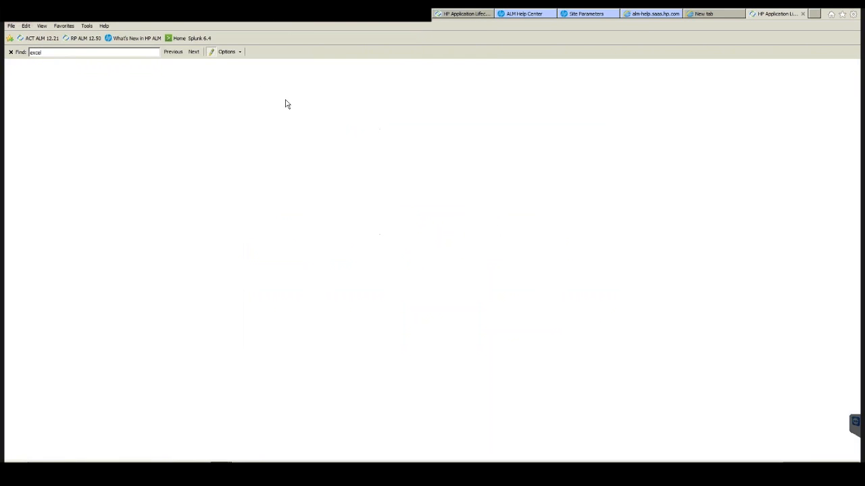
click(389, 179)
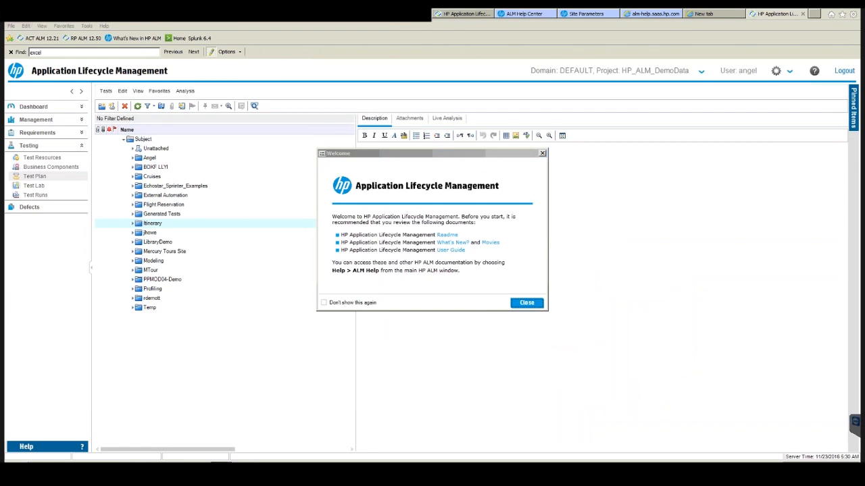
click(526, 303)
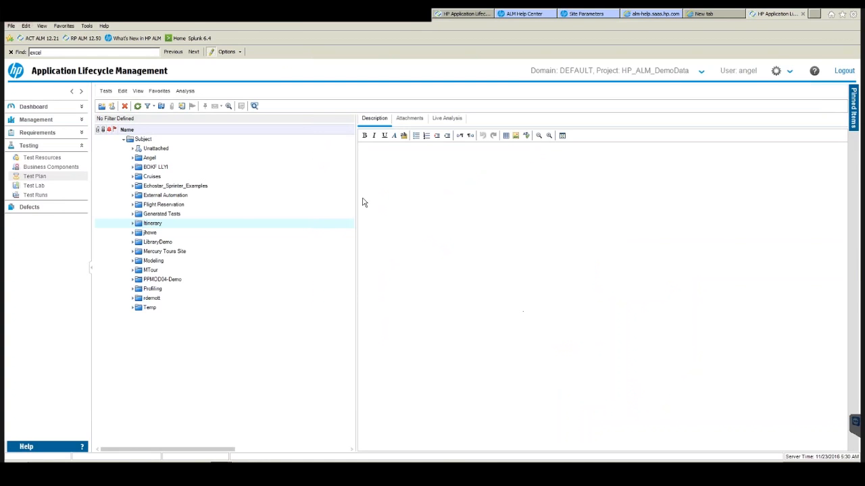
- View the project's requirements, and open Release 10.5 of the Mercury Tours Application in the Releases module
click(39, 133)
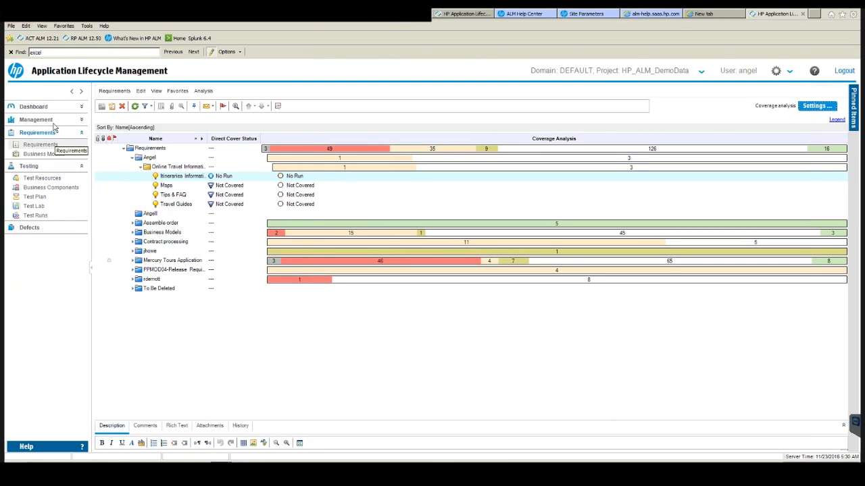
click(75, 120)
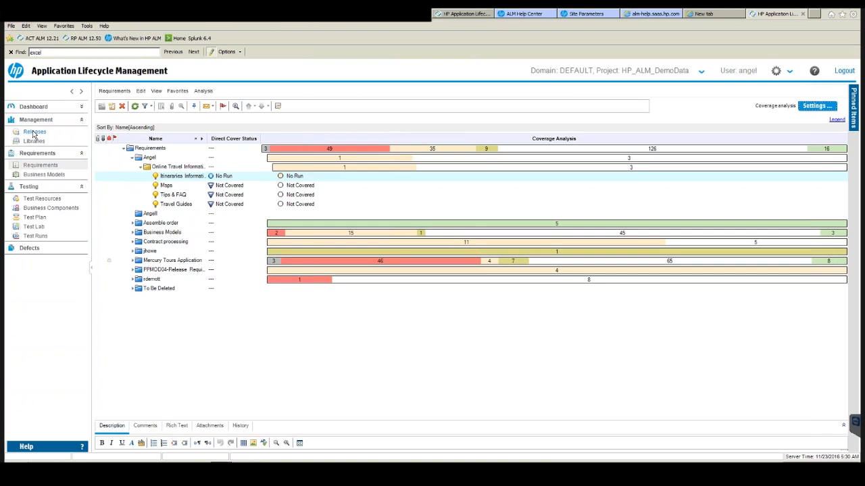
click(33, 131)
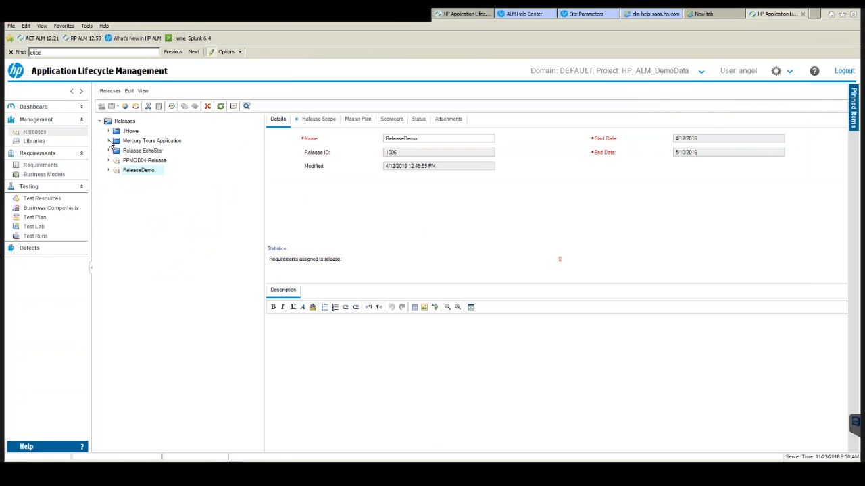
click(110, 141)
click(147, 151)
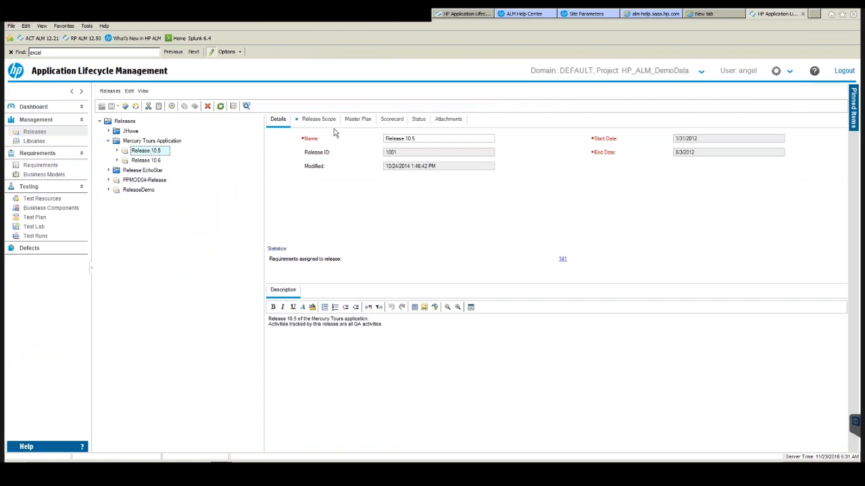
- Examine the release scope items of Release 10.5 along with their requirements, tests and test sets content
click(274, 120)
click(314, 120)
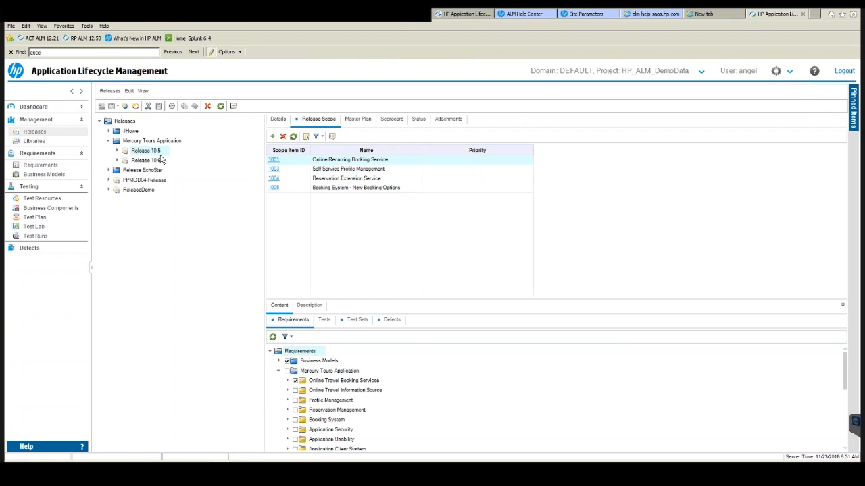
click(336, 160)
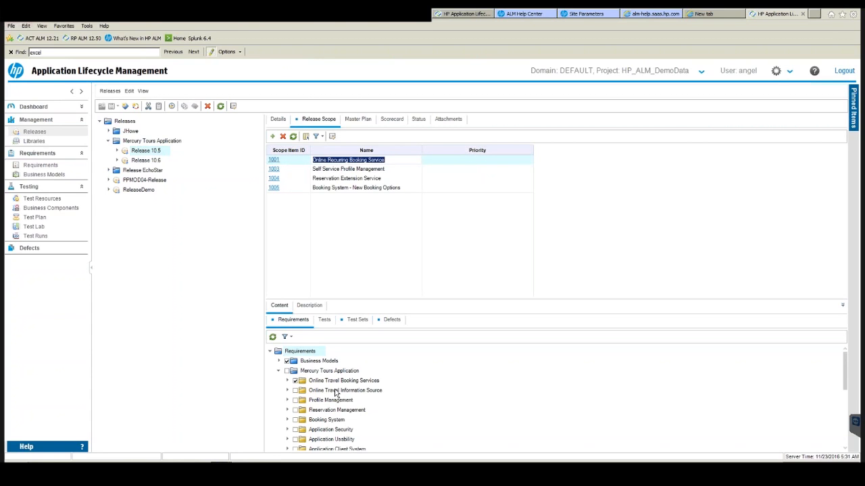
click(324, 325)
click(357, 324)
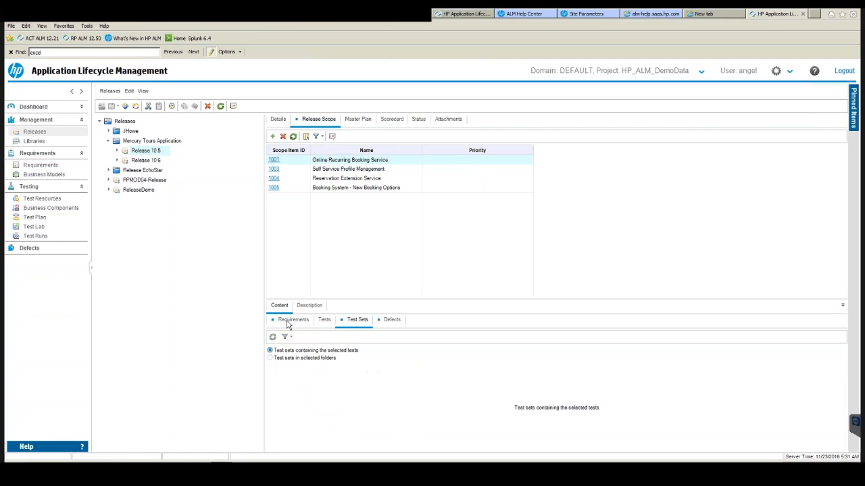
click(291, 322)
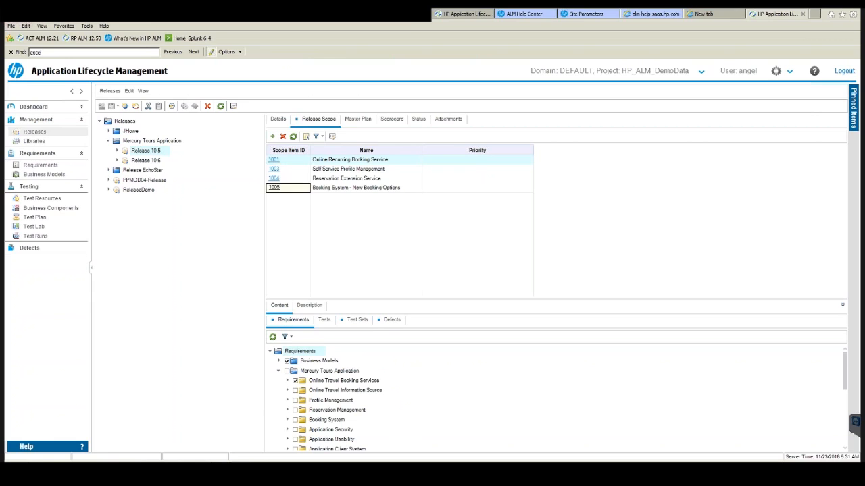
- Review the master plan of Release 10.5 and its scorecard through to the Release to Production milestone
click(358, 120)
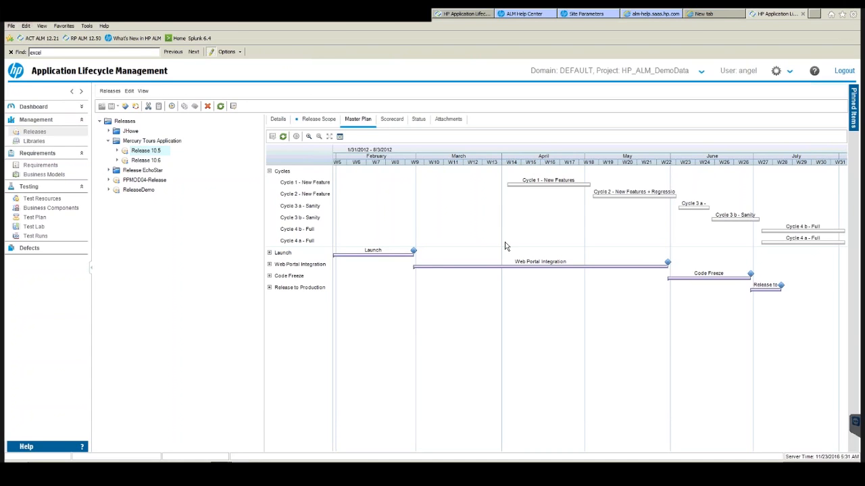
click(387, 122)
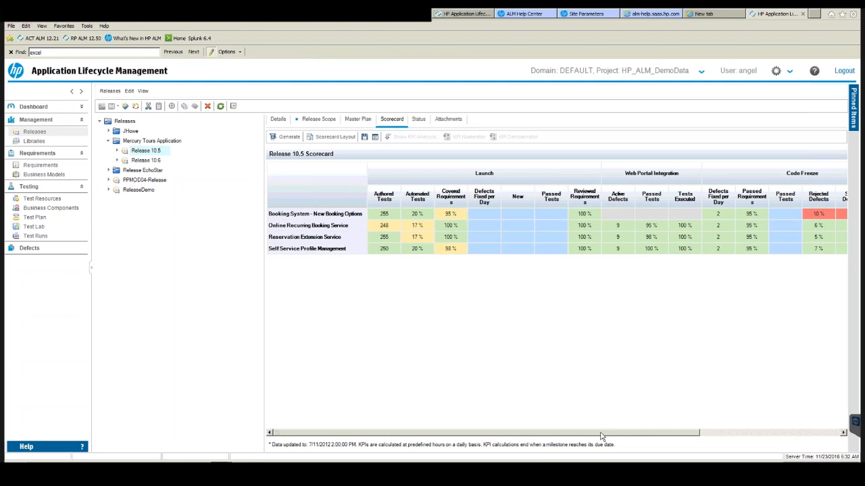
click(733, 432)
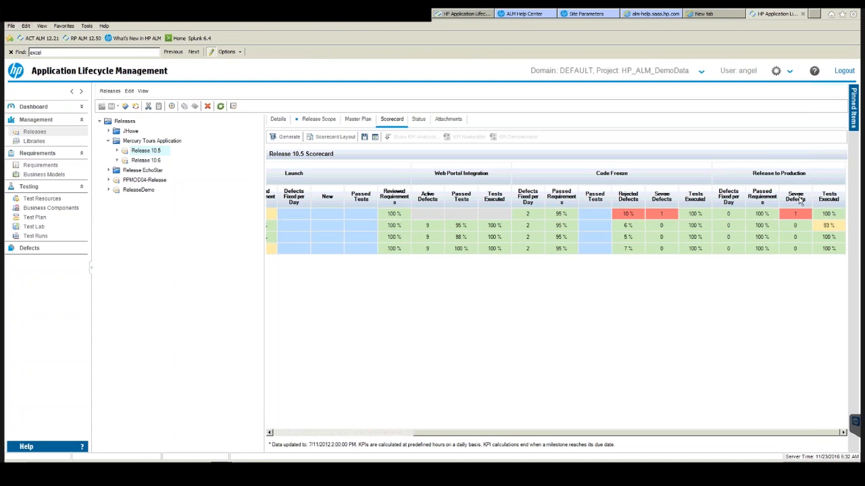
mouse_move(661, 236)
- Compare the Project Planning and Tracking settings in Site Administration with the Release 10.5 scorecard, finishing in Site Administration
click(481, 12)
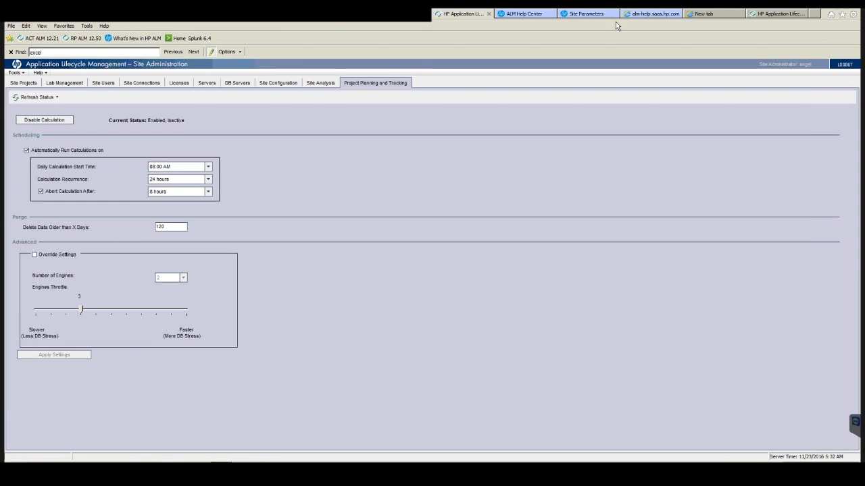
click(766, 14)
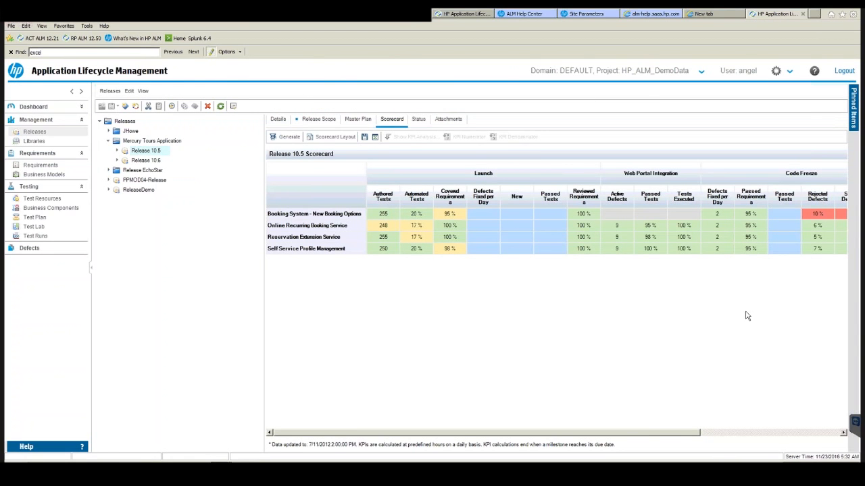
mouse_move(559, 170)
click(474, 15)
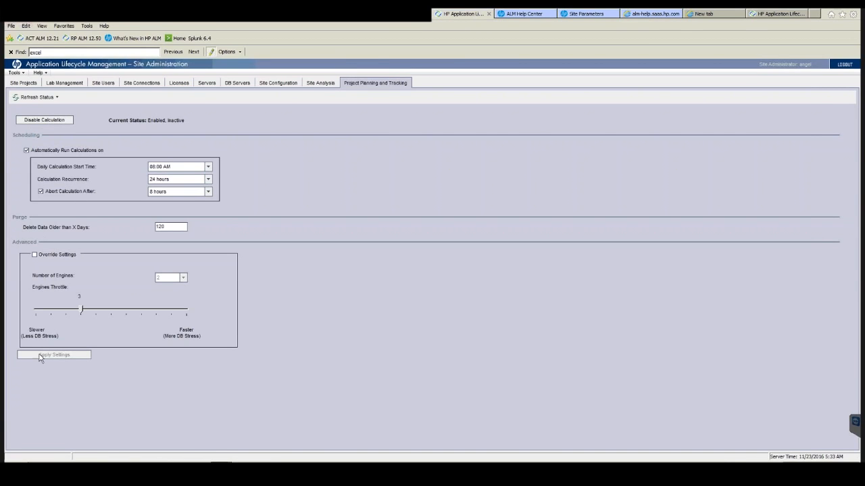
- View the project details of HP_ALM_DemoData under Site Projects, including its automatic calculations setting
click(25, 84)
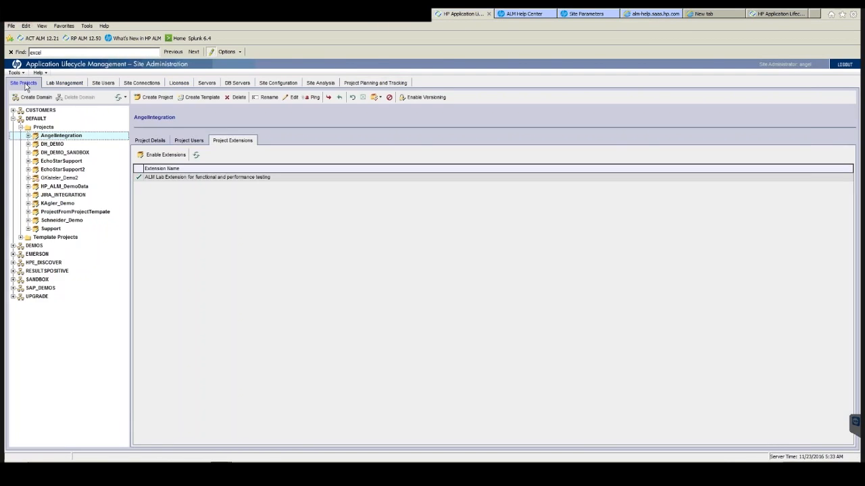
click(68, 190)
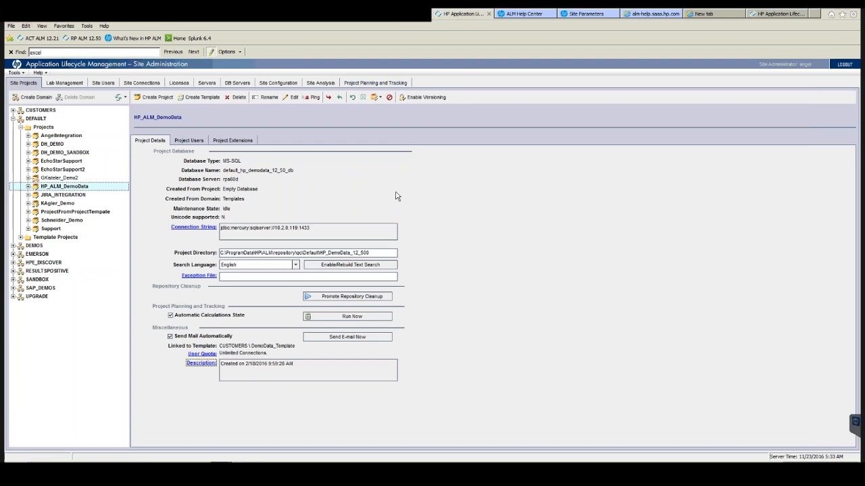
- Switch to the ALM Help Center and view the Best Practices Guides listed under Advanced Help
click(647, 14)
click(580, 14)
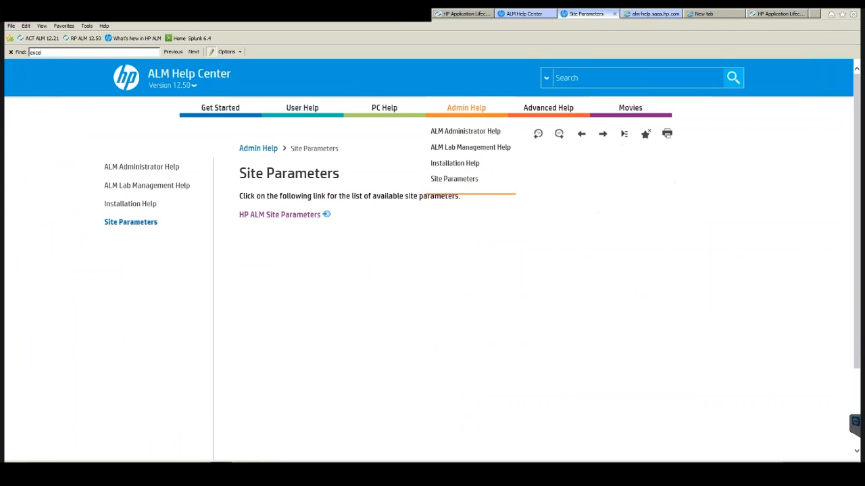
mouse_move(537, 115)
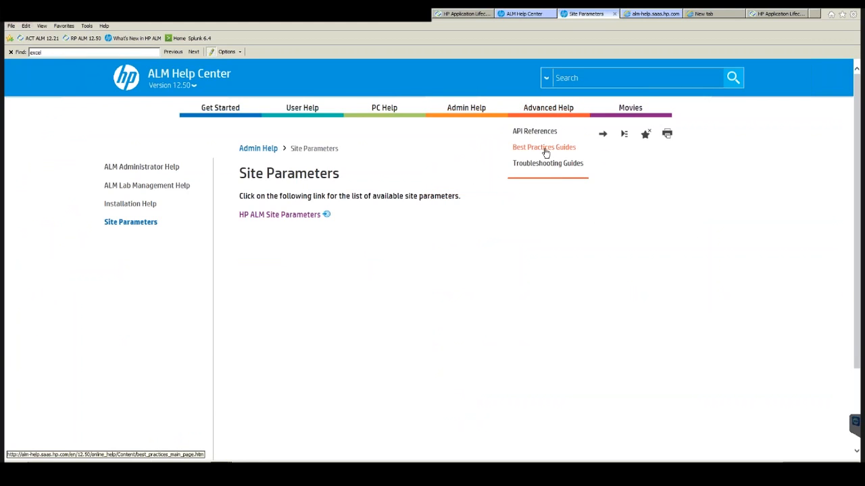
click(545, 149)
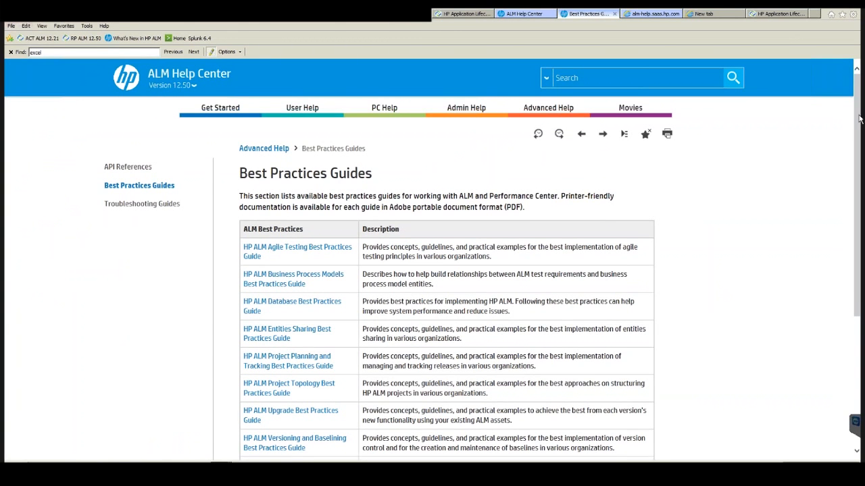
scroll(859, 128, down, 1)
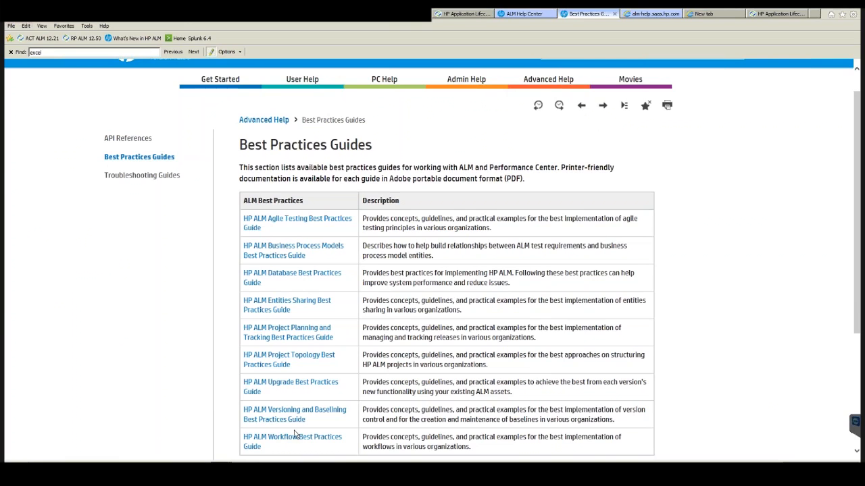